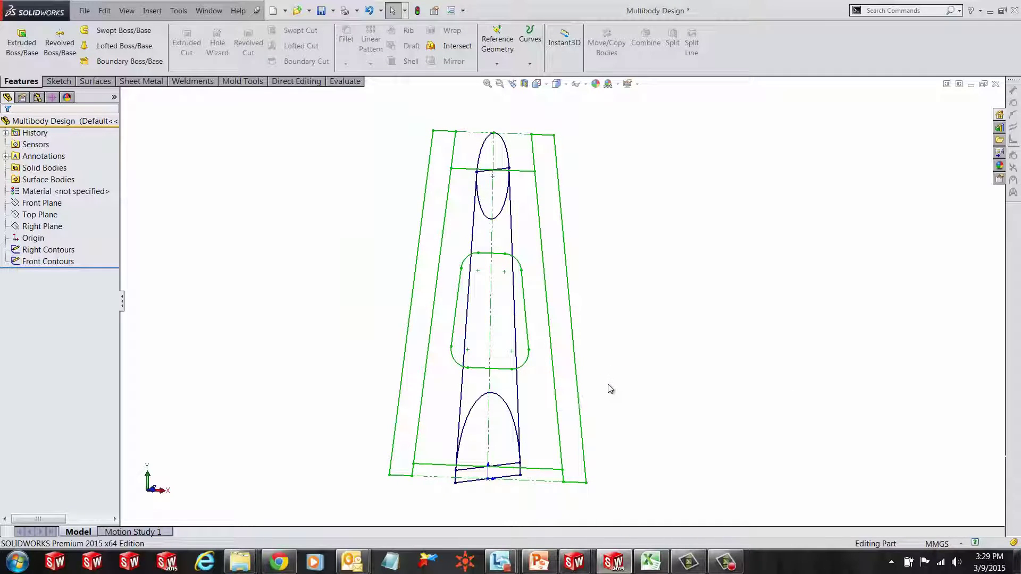
Step: Examine the Right Contours and Front Contours sketches in the isometric view and from a rotated angle
key("ctrl+7")
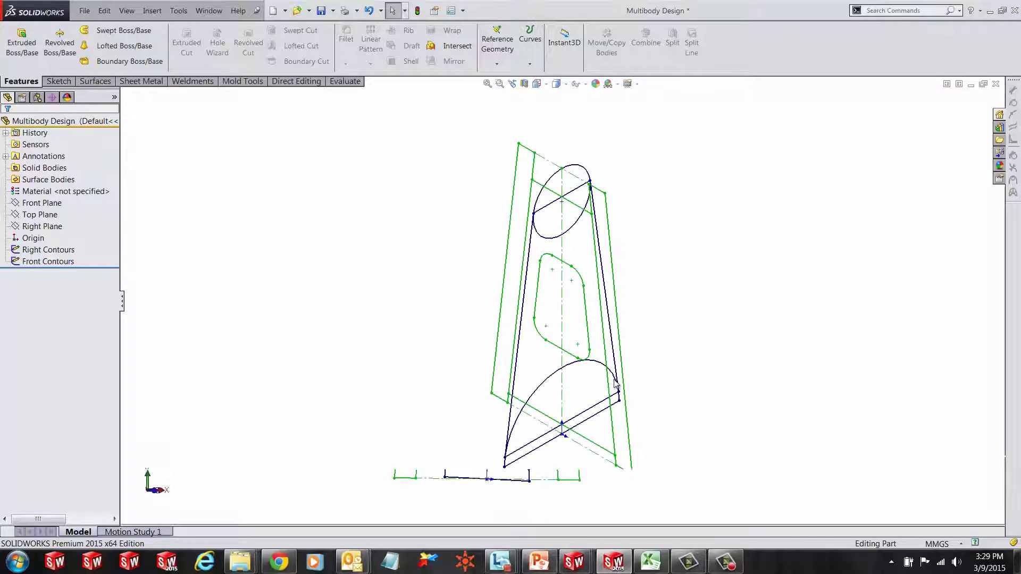
key("ctrl+1")
key("ctrl+7")
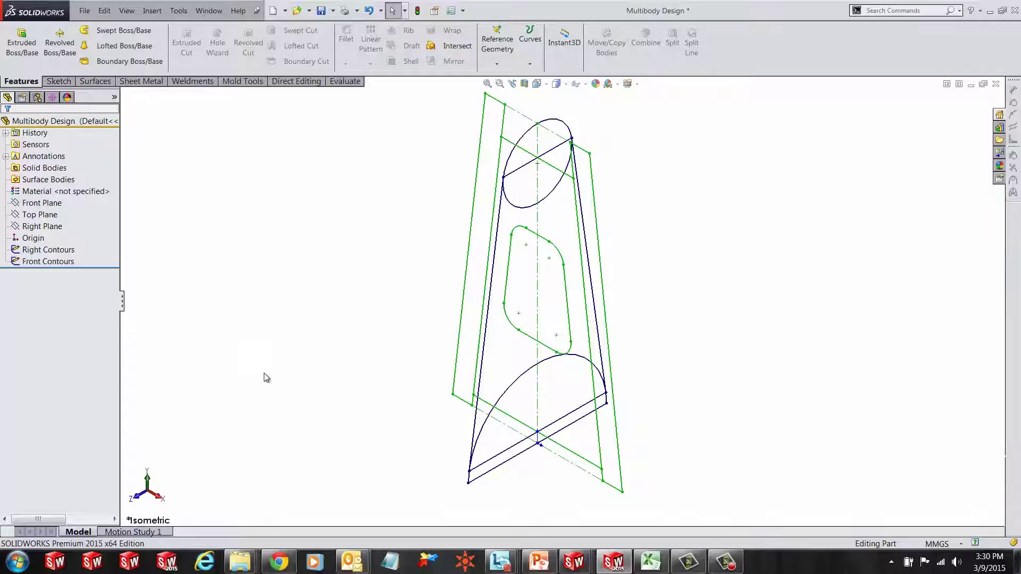
left_click(64, 254)
left_click(59, 261)
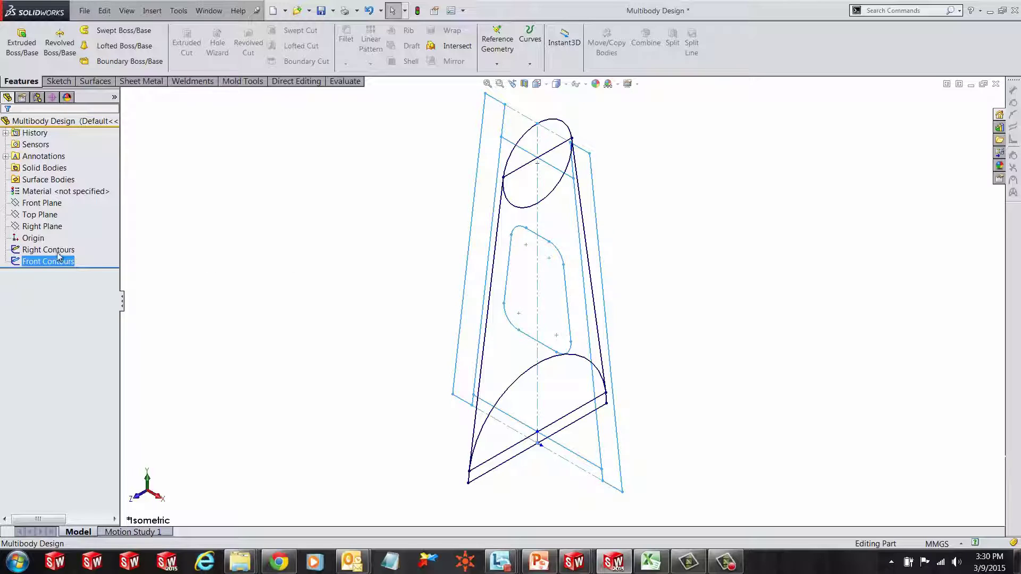
left_click(58, 252)
left_click(199, 256)
left_click(38, 259)
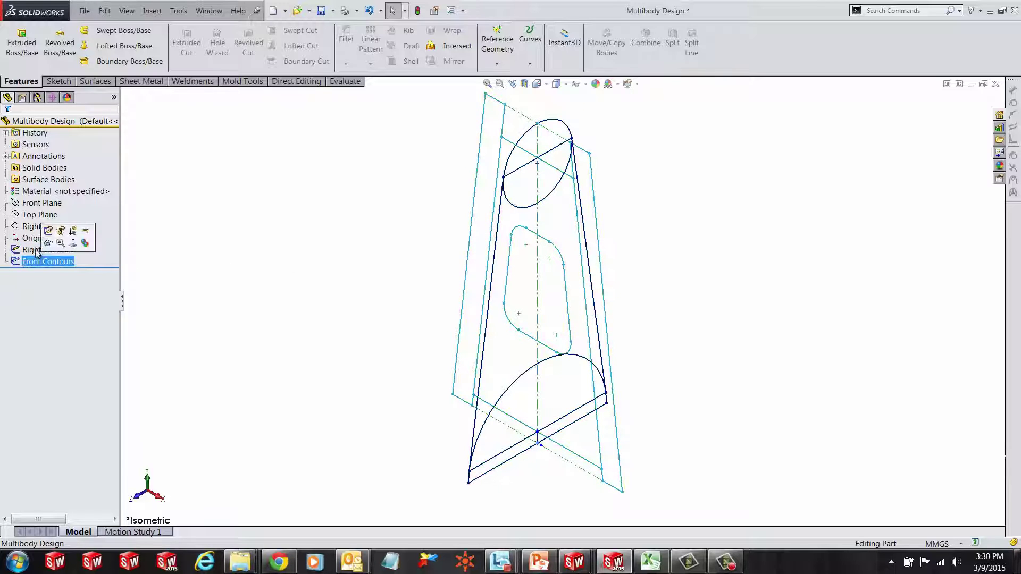
left_click(36, 250)
left_click(224, 286)
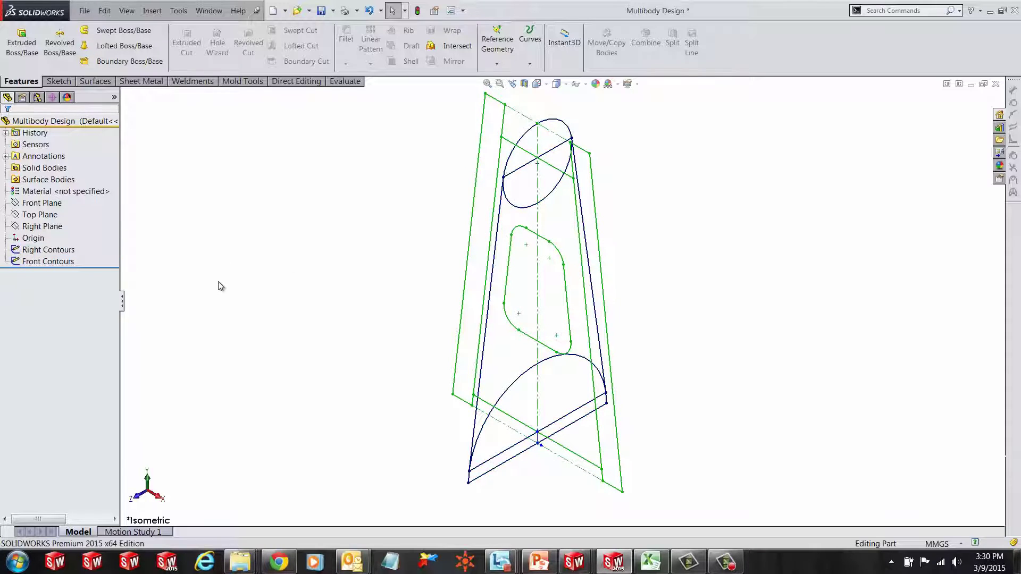
mouse_move(218, 285)
middle_mouse_down()
mouse_move(276, 248)
mouse_move(335, 246)
mouse_move(267, 207)
mouse_move(239, 253)
mouse_move(381, 285)
mouse_move(418, 266)
middle_mouse_up()
scroll(418, 266, "down", 3)
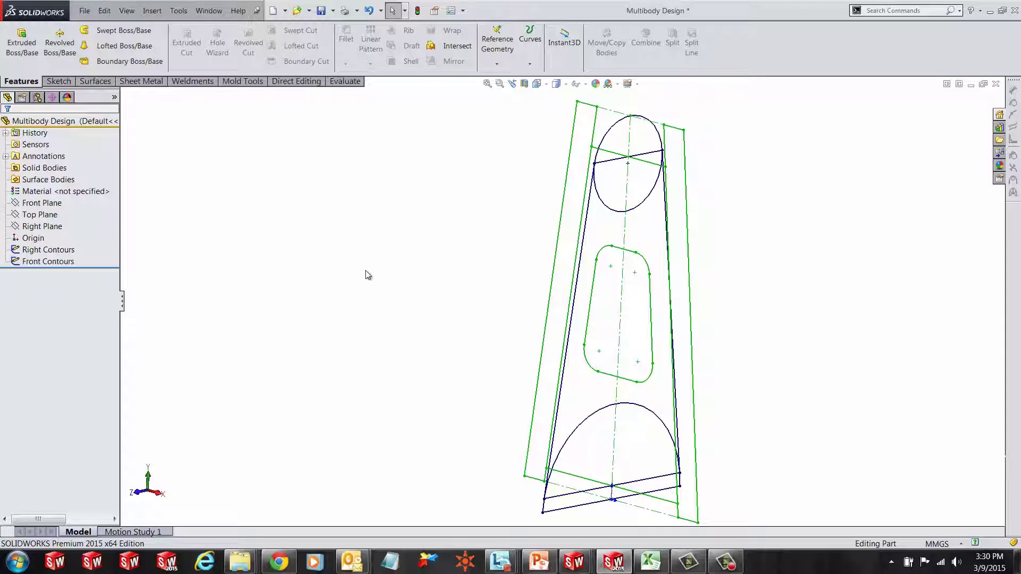
Step: Extrude only the arched base contour of the Right Contours sketch 76 mm using the Mid Plane end condition
left_click(65, 250)
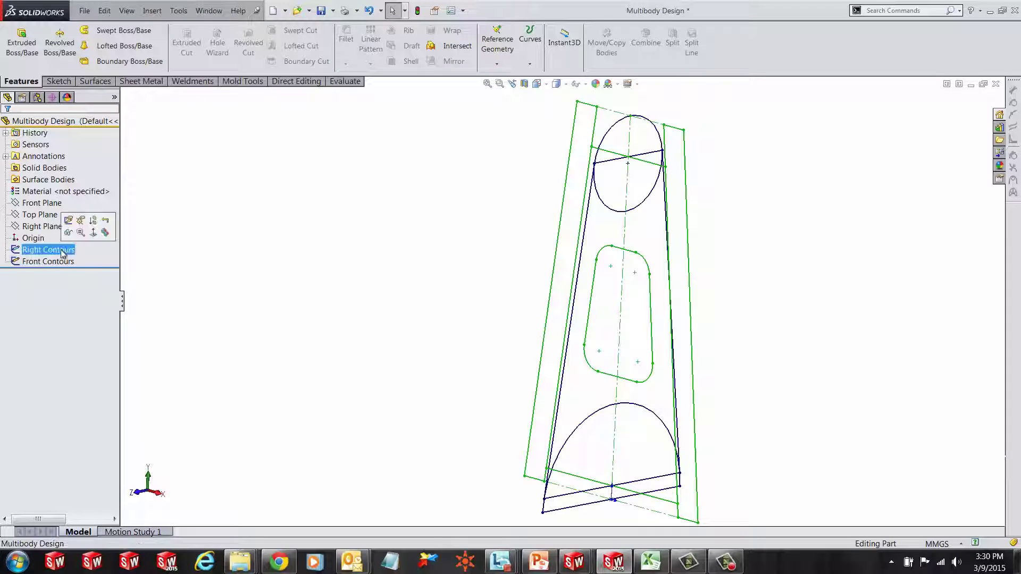
left_click(16, 50)
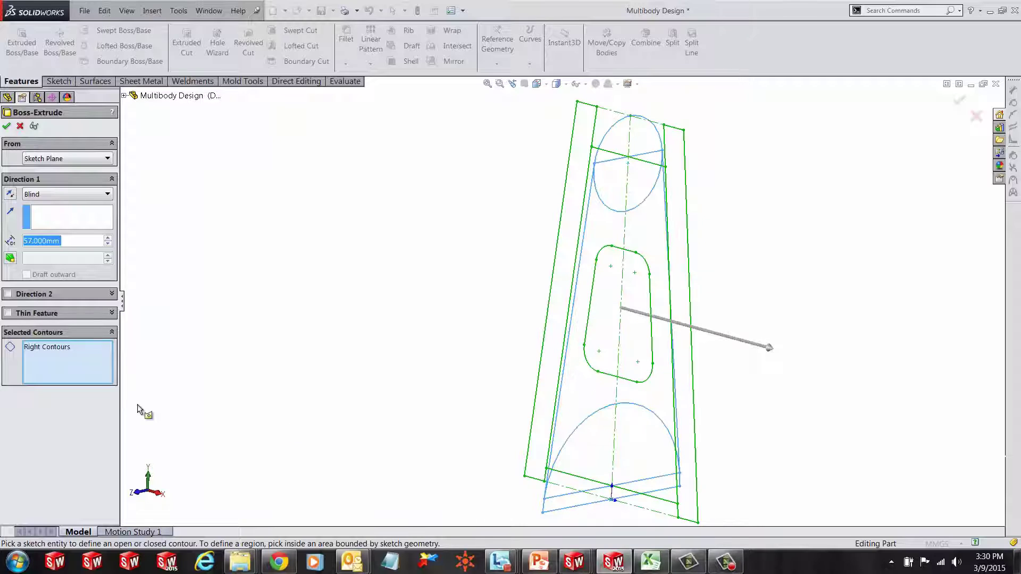
right_click(66, 356)
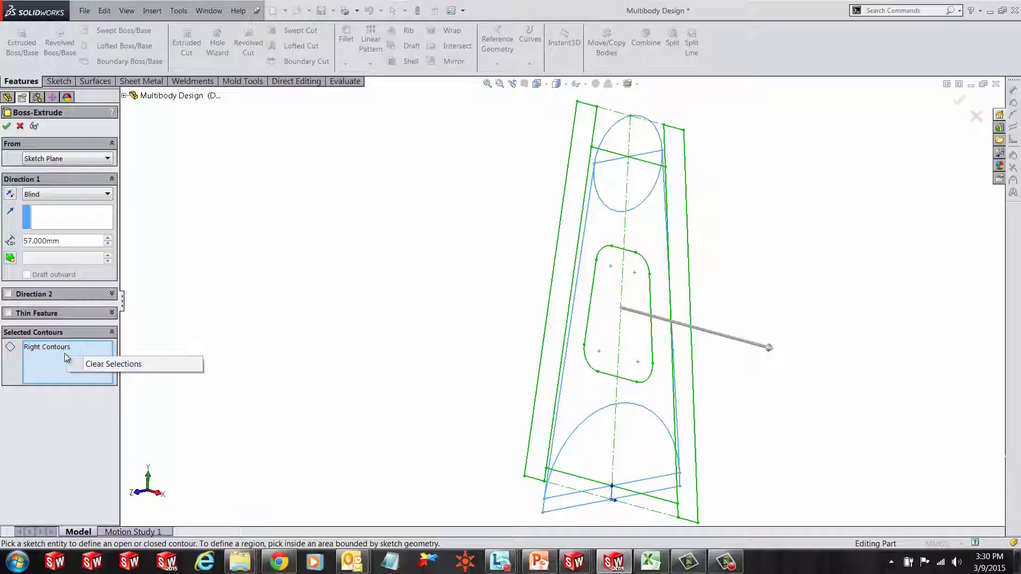
left_click(107, 365)
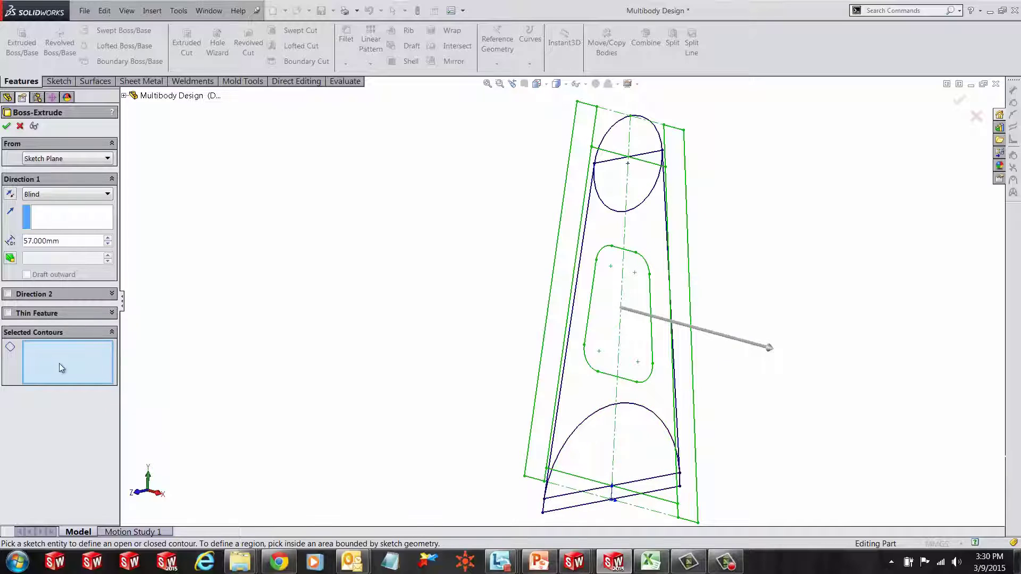
left_click(586, 424)
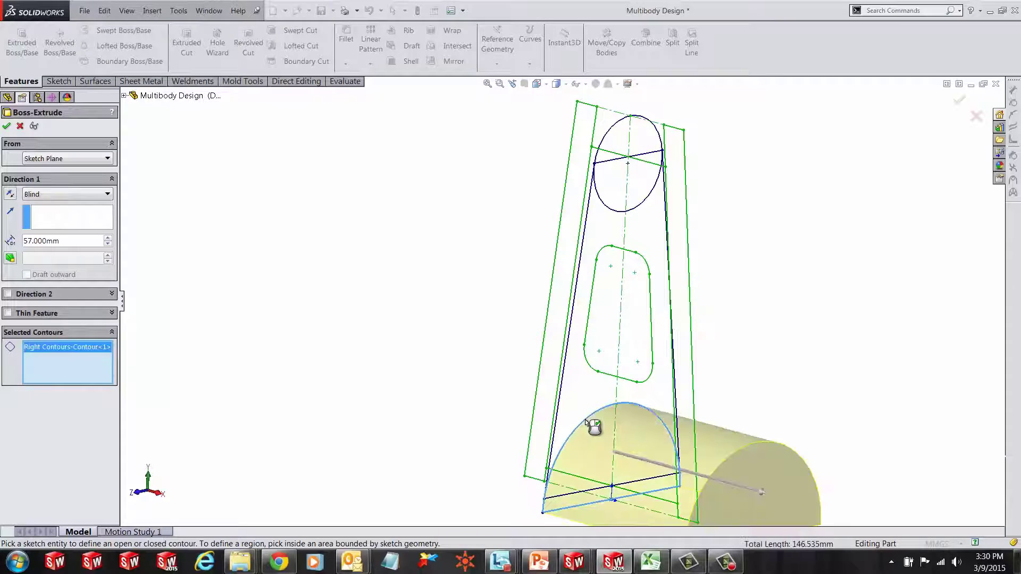
left_click(52, 195)
left_click(48, 250)
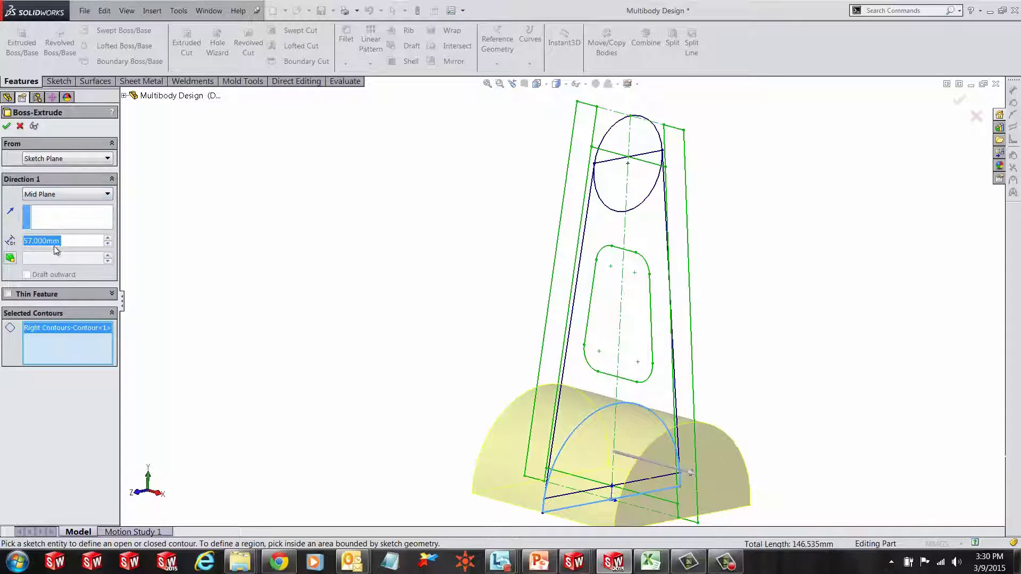
type("76")
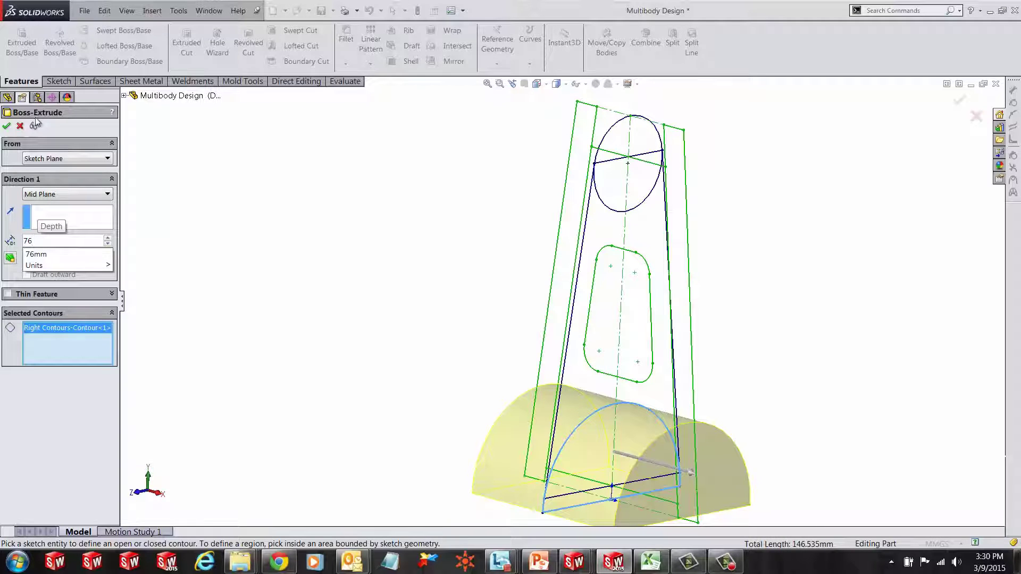
key("Return")
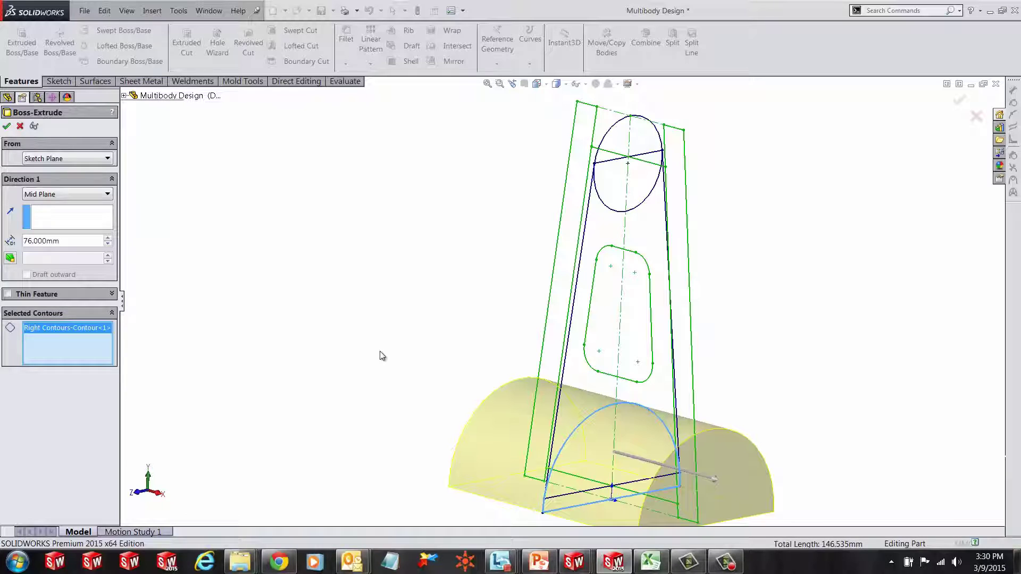
key("Return")
Step: Extrude the upper circle of the Right Contours sketch 57 mm using the Mid Plane end condition, with Merge result on
scroll(408, 326, "up", 3)
scroll(578, 184, "down", 6)
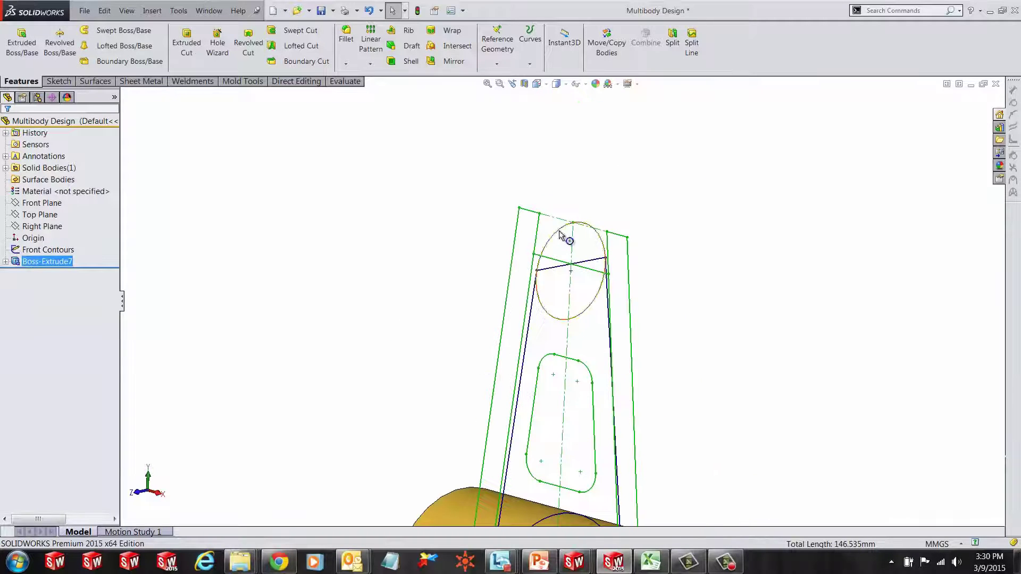
left_click(21, 42)
left_click(555, 235)
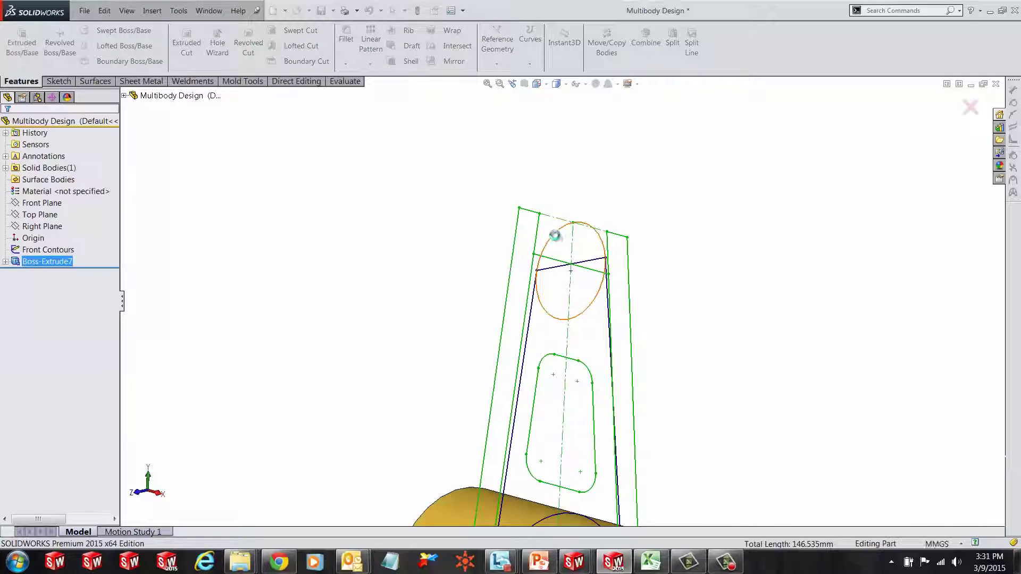
left_click(35, 194)
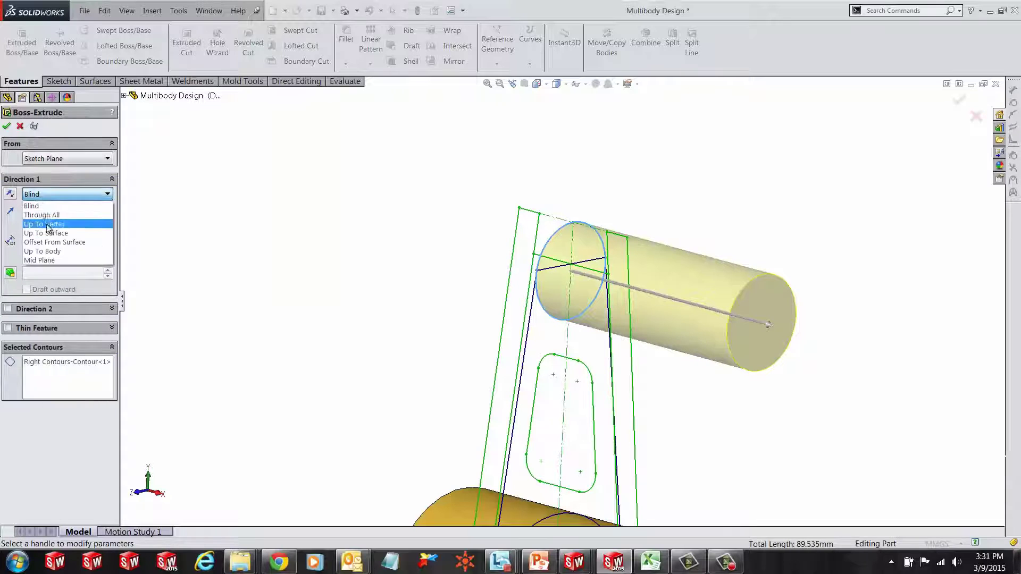
left_click(50, 260)
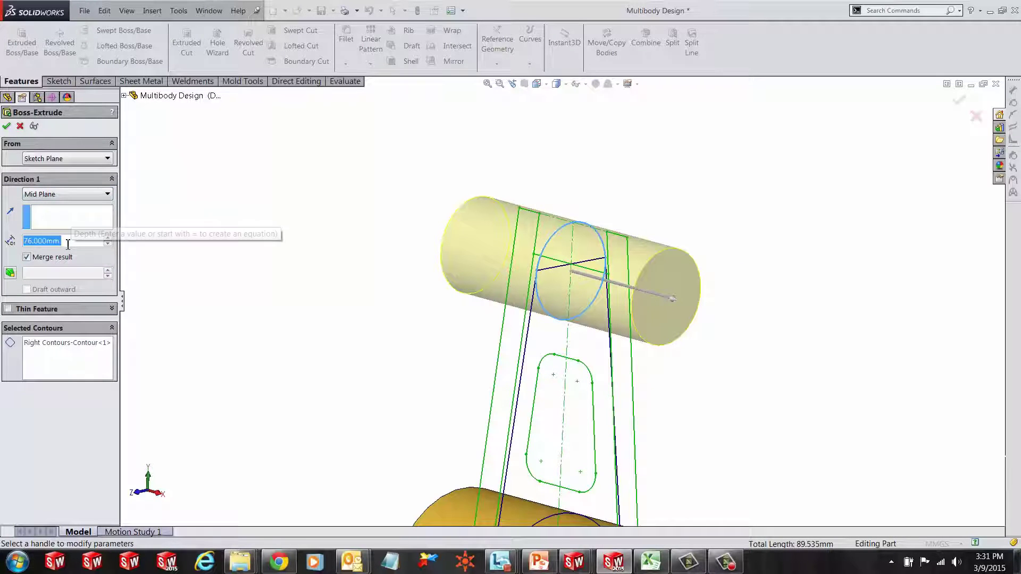
type("57")
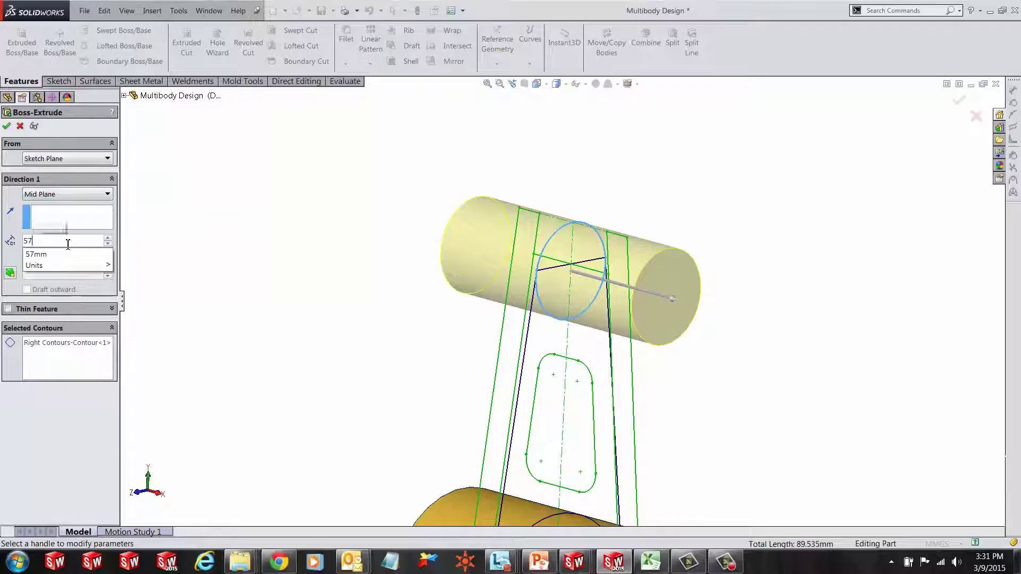
key("Return")
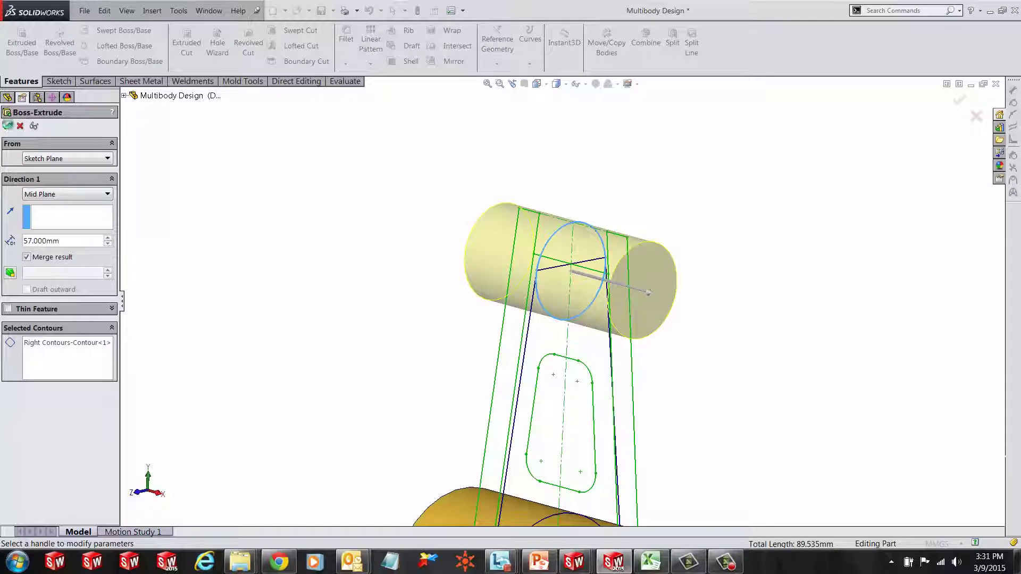
left_click(8, 125)
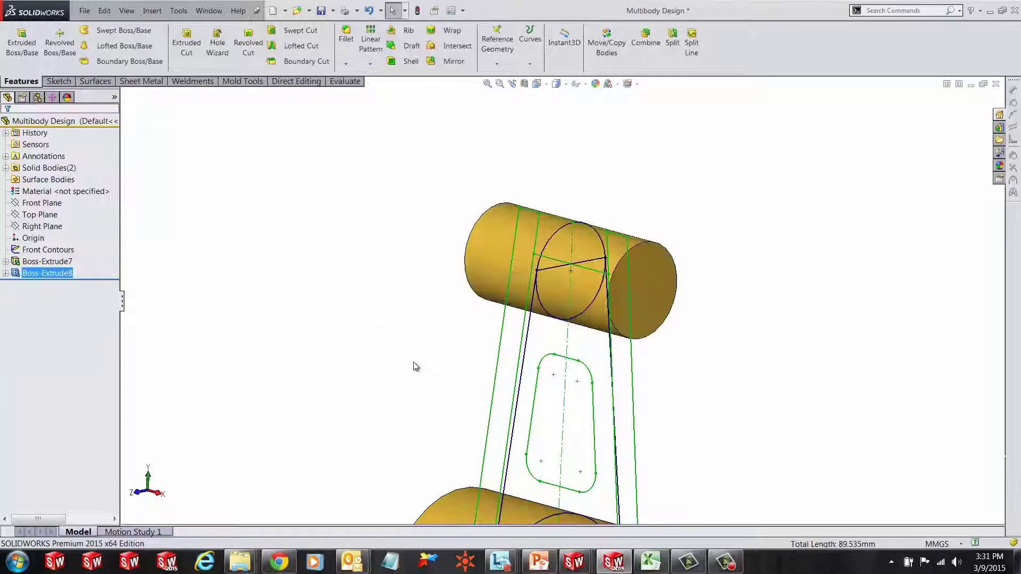
Step: Inspect the Solid Bodies folder, highlighting the arched base body and the upper cylinder body in turn
scroll(414, 362, "up", 3)
left_click(55, 169)
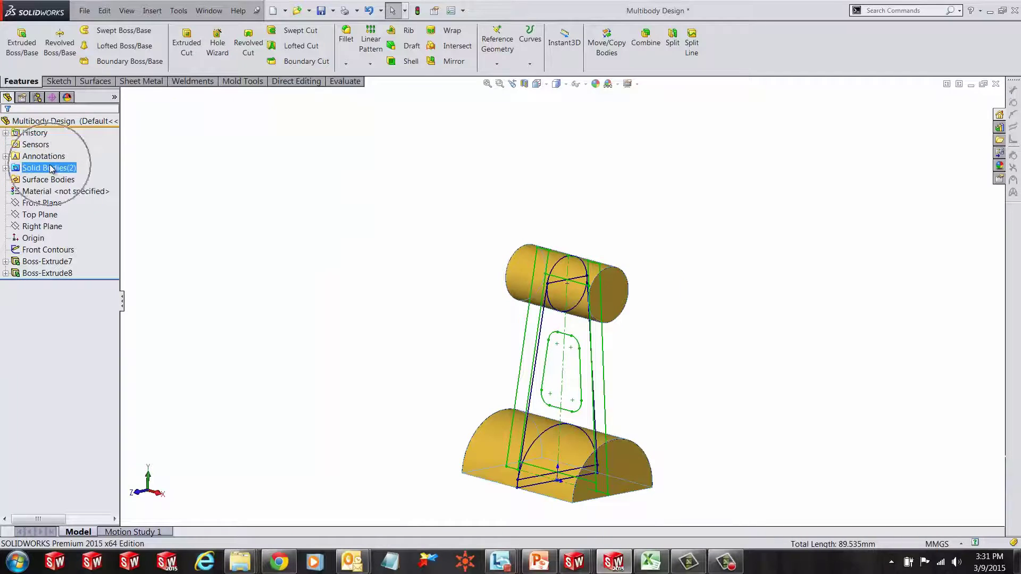
left_click(6, 168)
left_click(50, 180)
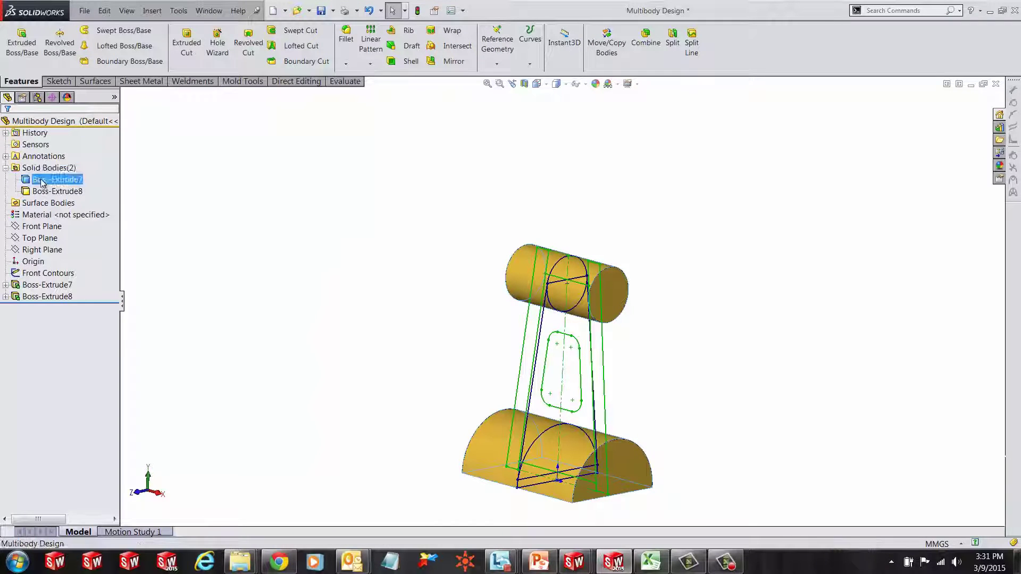
left_click(52, 192)
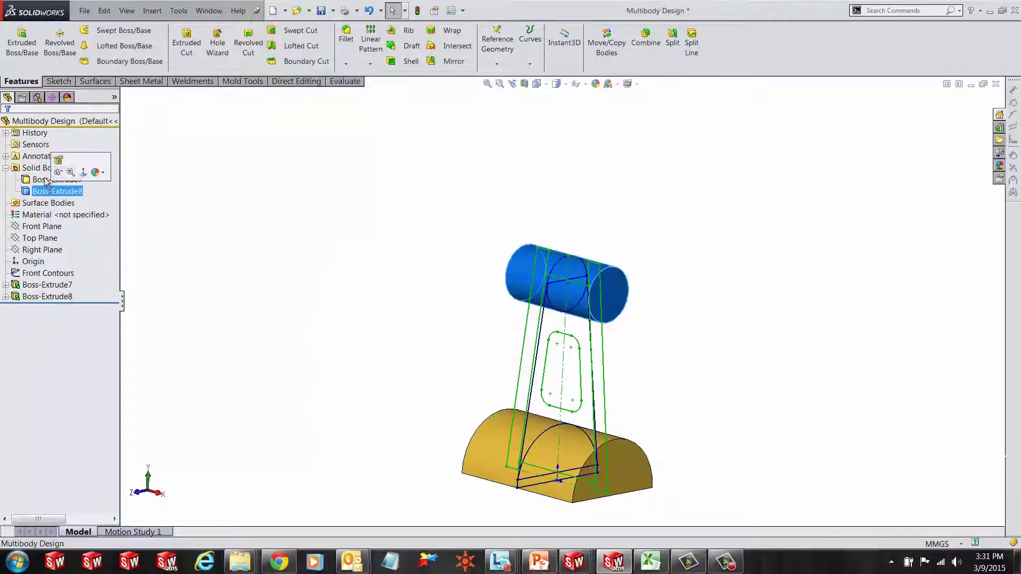
left_click(47, 179)
left_click(46, 193)
left_click(33, 181)
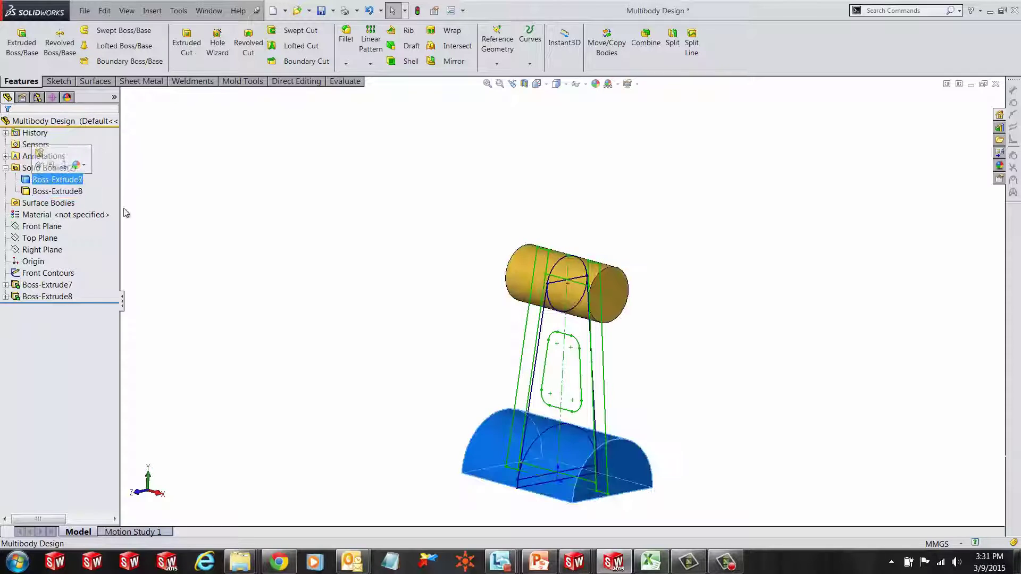
left_click(216, 214)
left_click(6, 169)
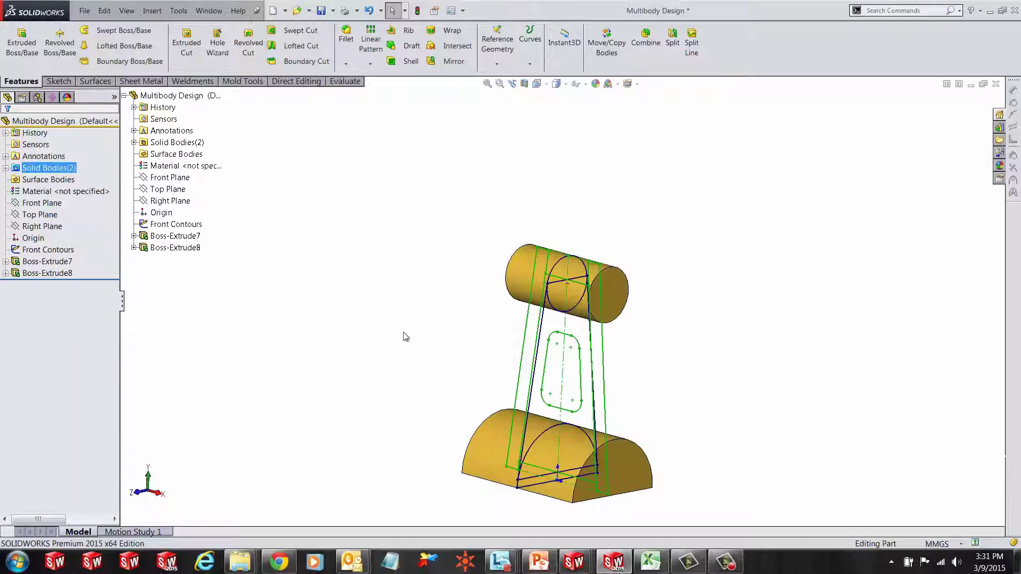
Step: Set up a boss extrusion of the narrow slanted side contour of the Front Contours sketch, with Direction 1 set to Through All
scroll(599, 412, "up", 2)
scroll(561, 340, "down", 3)
scroll(558, 303, "down", 1)
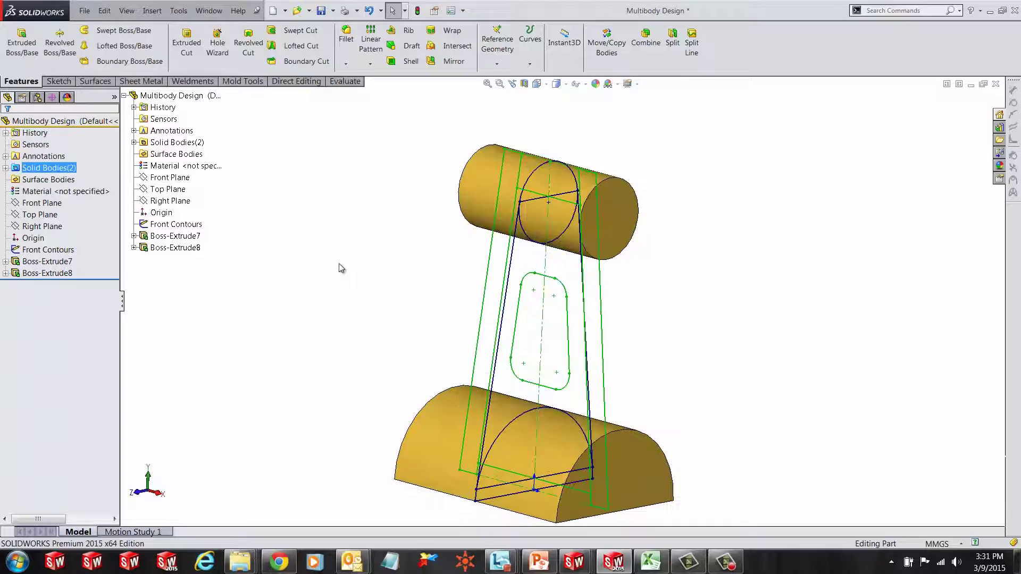
key("z")
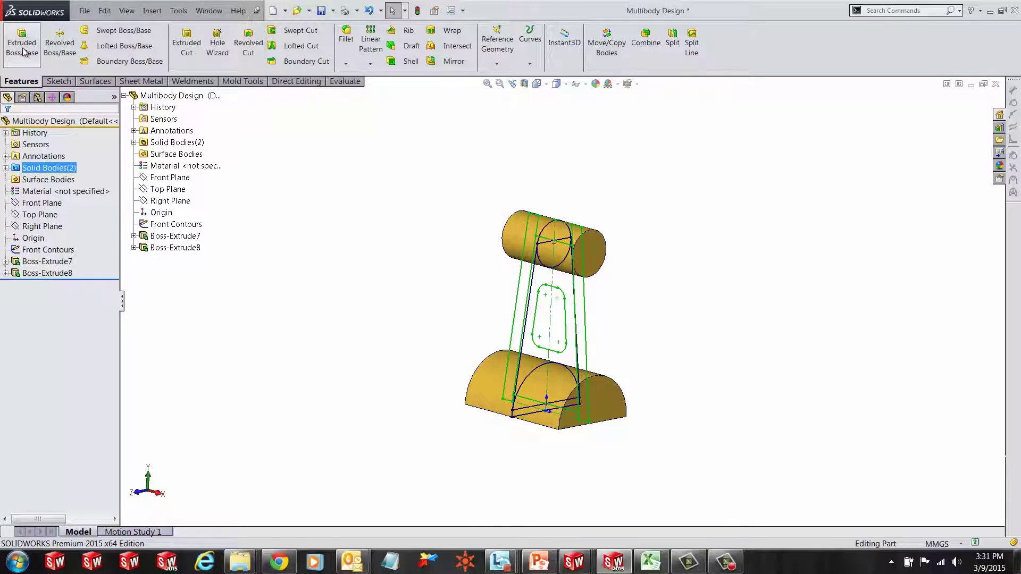
left_click(584, 297)
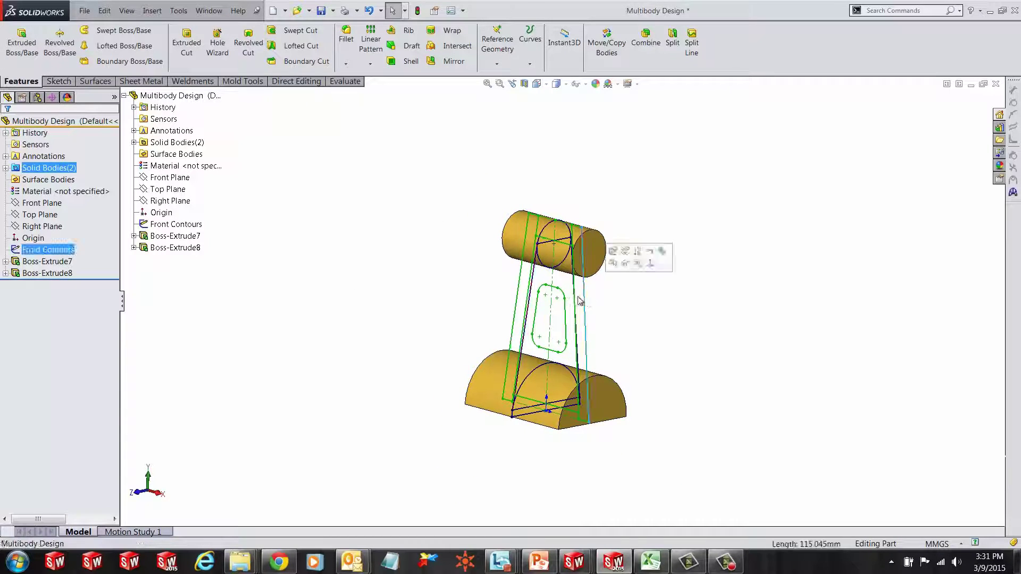
left_click(24, 43)
left_click(22, 42)
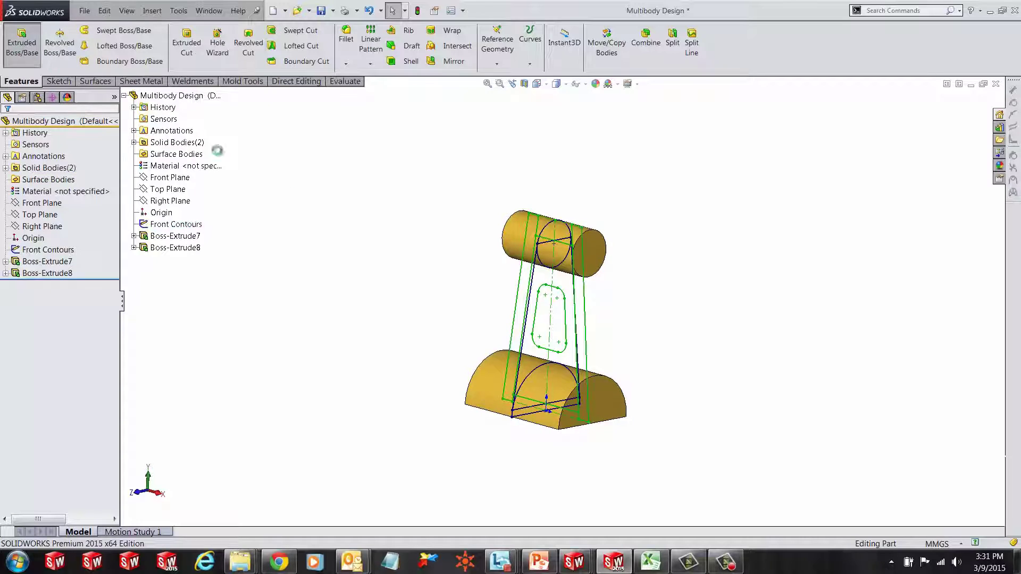
left_click(583, 292)
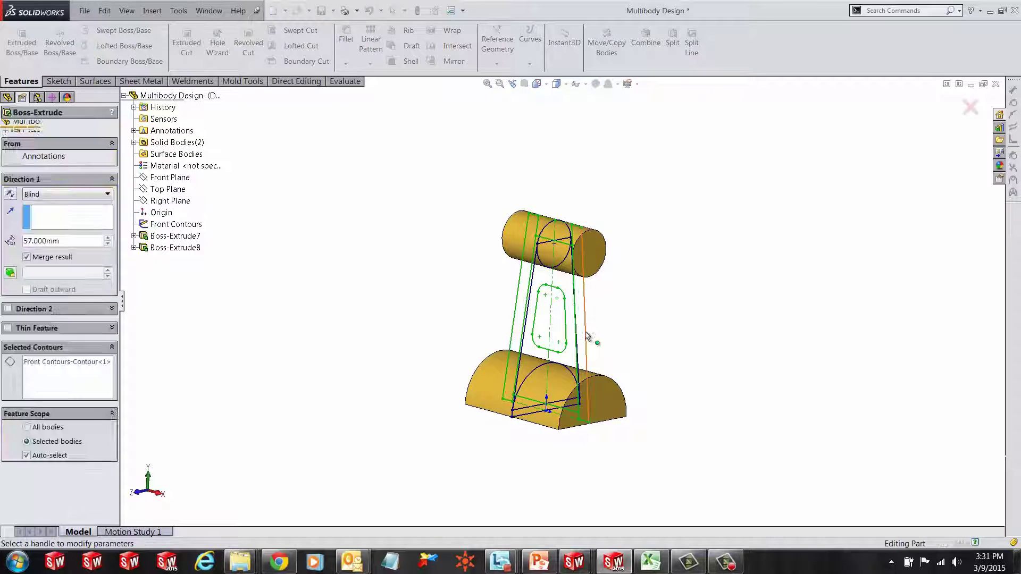
left_click(80, 195)
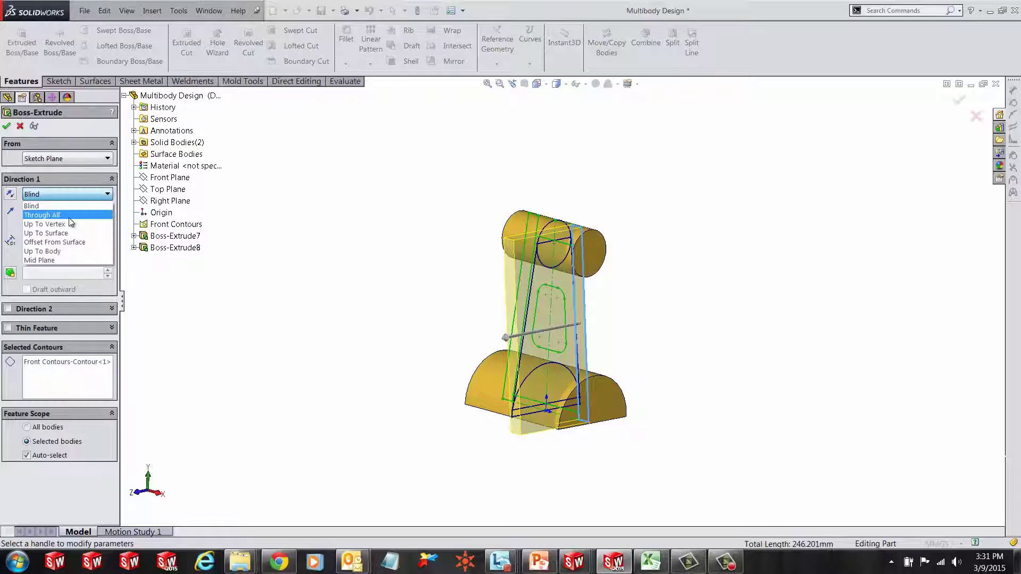
left_click(69, 216)
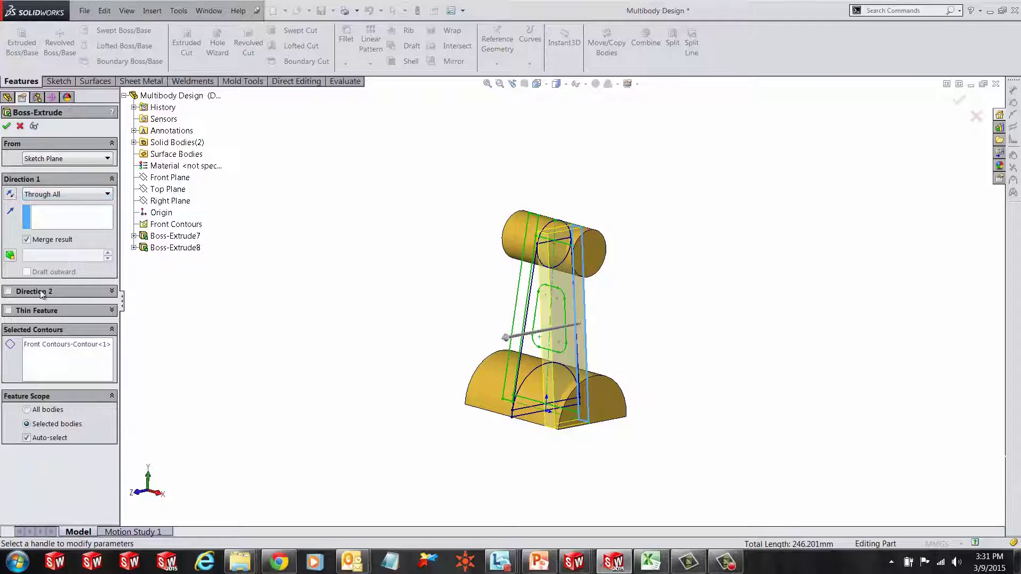
Step: Enable Direction 2 with Through All for the slanted contour and complete the extrusion with Merge result on
left_click(100, 292)
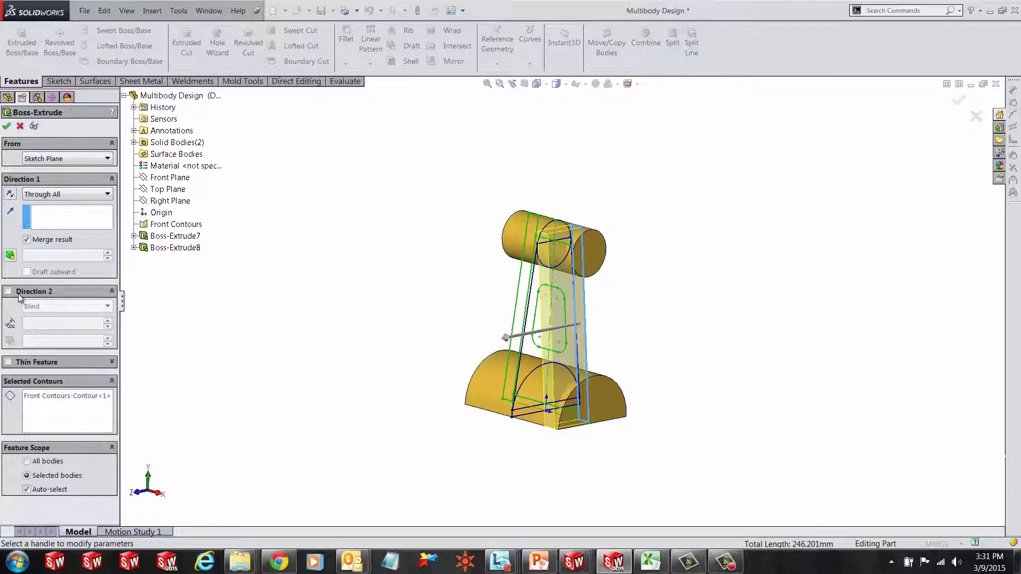
left_click(8, 291)
left_click(53, 307)
left_click(42, 324)
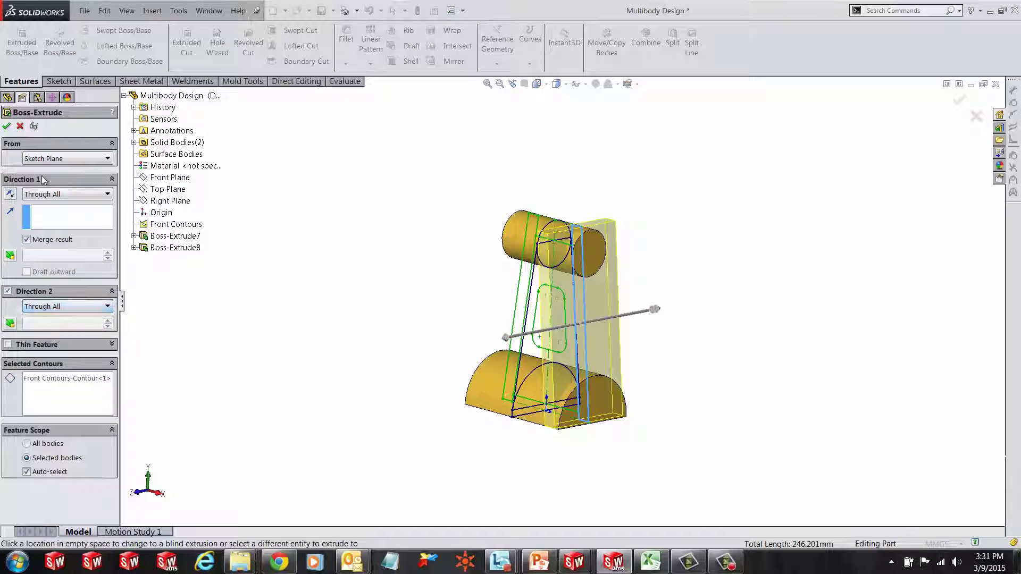
middle_click_drag(392, 296, 360, 283)
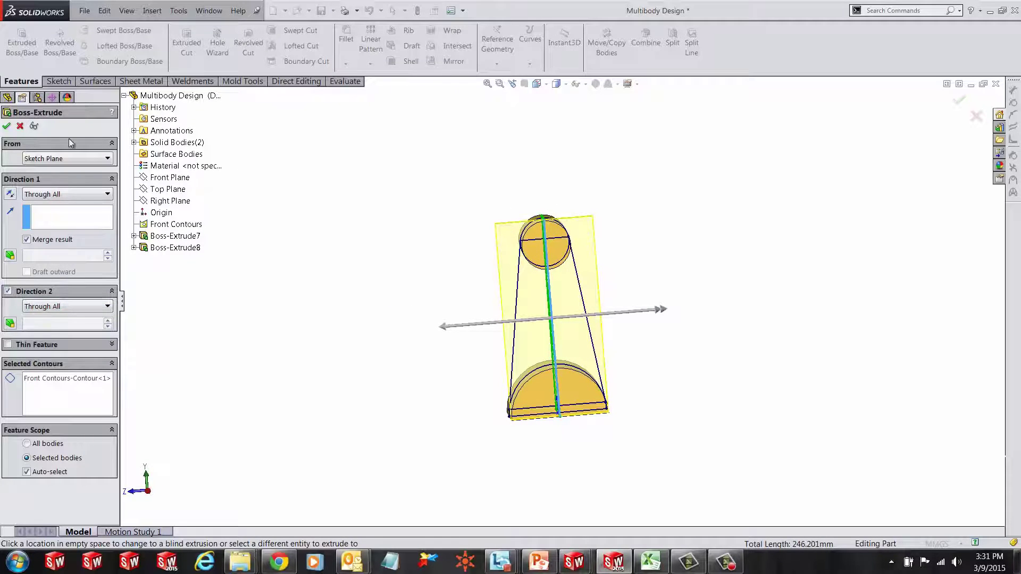
key("Return")
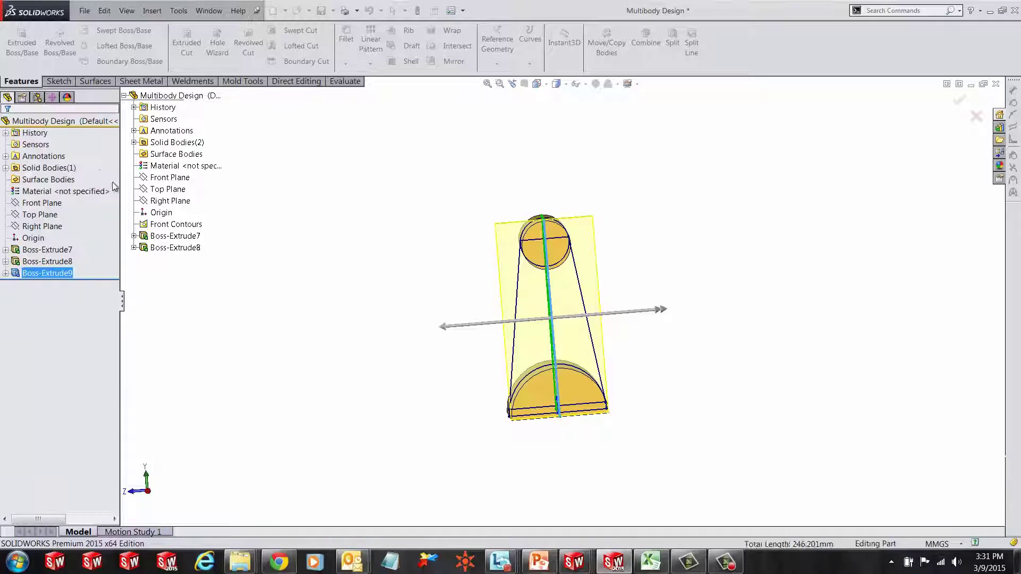
Step: Edit the side plate extrusion and turn off Merge result so it forms a separate body
middle_click_drag(333, 303, 341, 326)
right_click(27, 275)
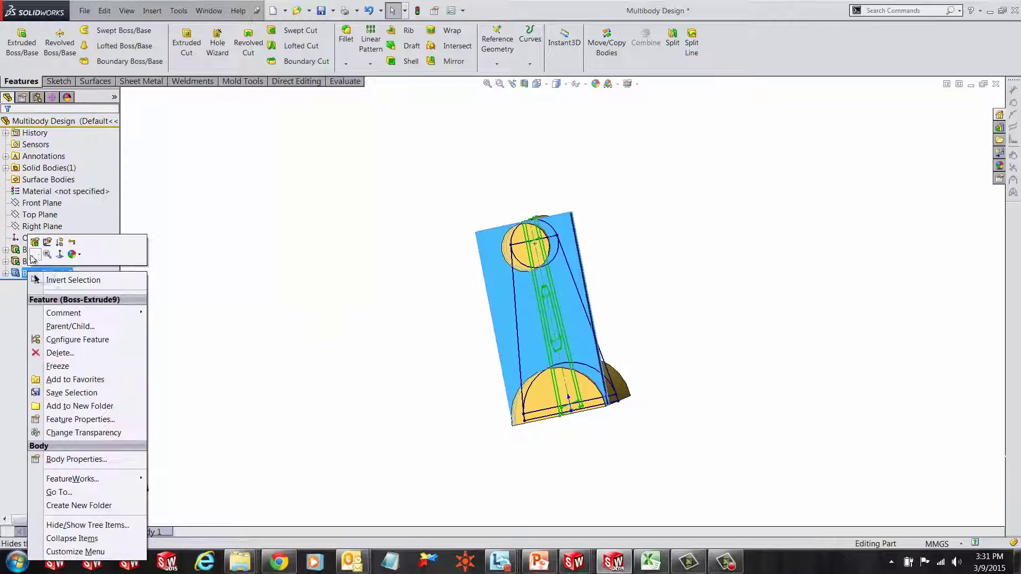
left_click(37, 244)
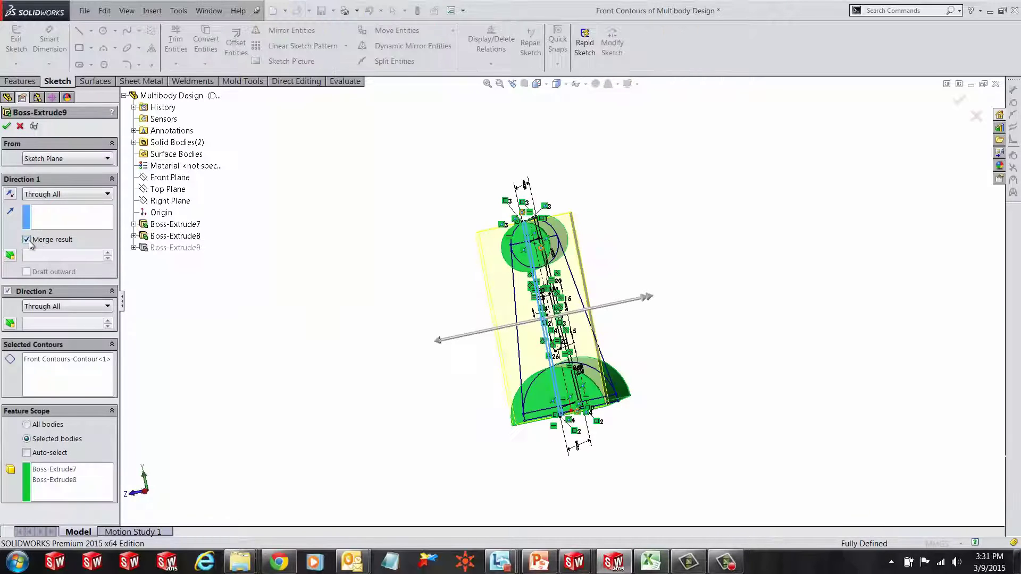
left_click(27, 241)
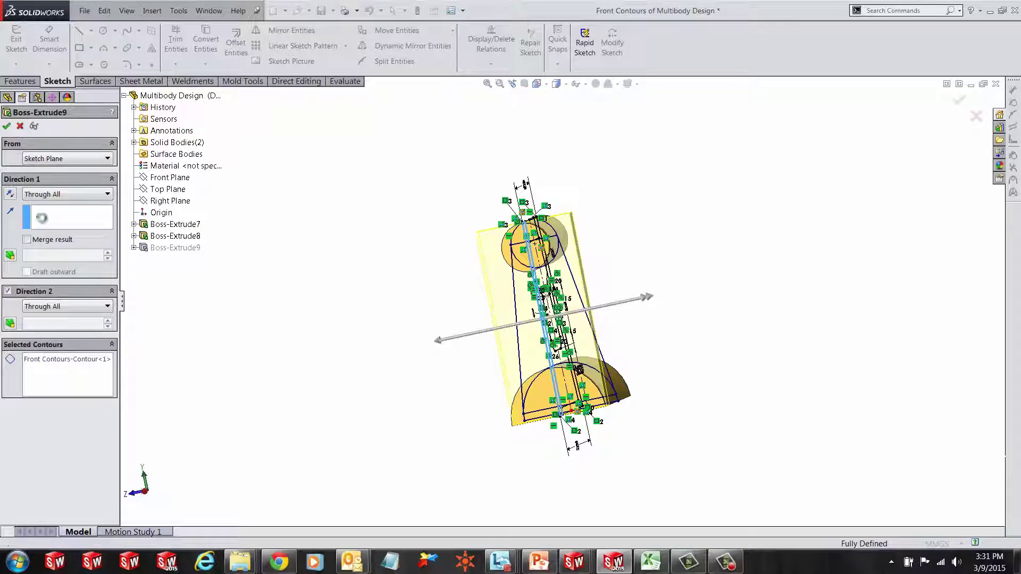
key("Return")
Step: Inspect the individual bodies in the Solid Bodies folder and examine the side plate and cylinders from several angles
middle_click_drag(223, 405, 428, 327)
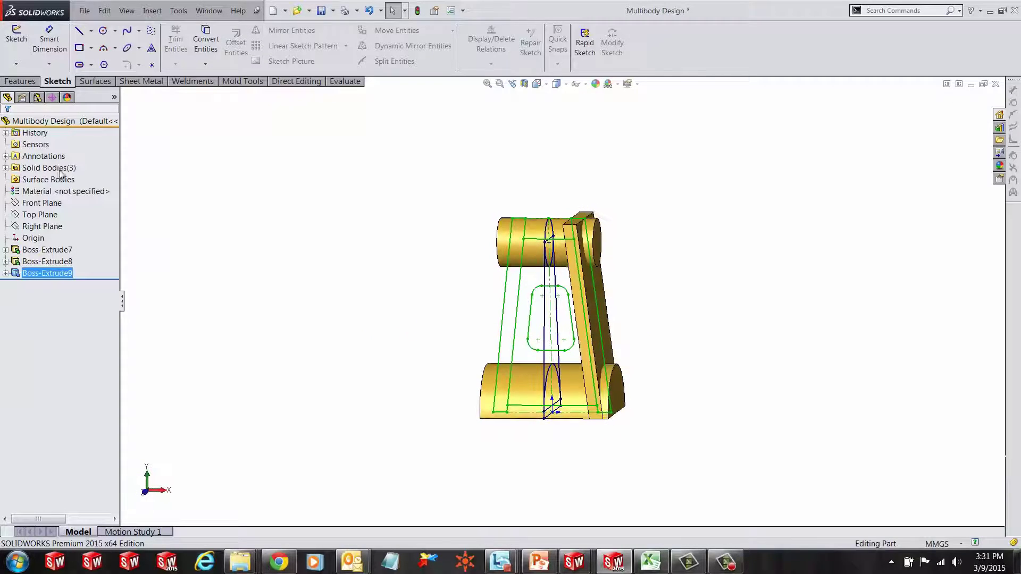
left_click(6, 168)
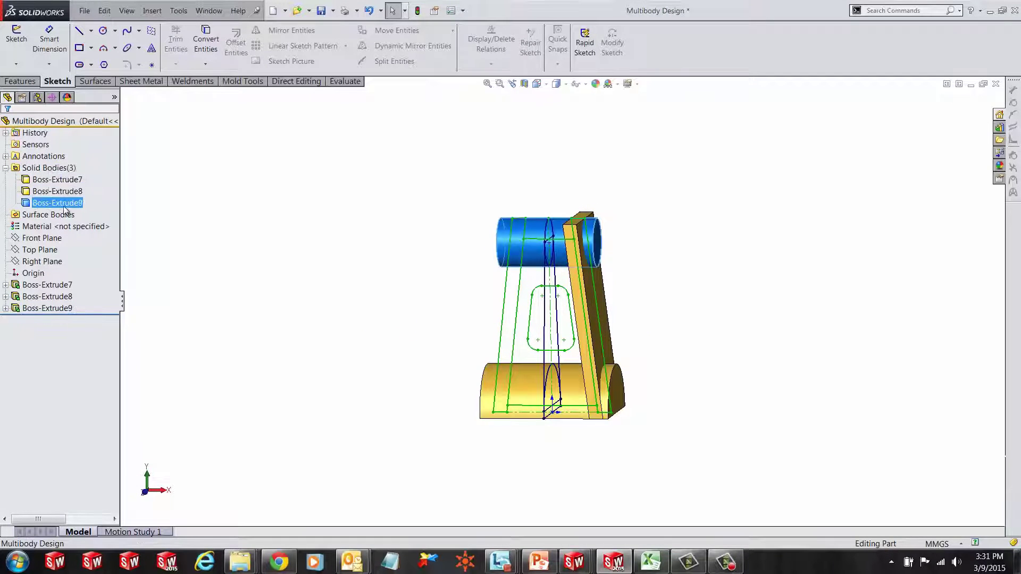
middle_click_drag(279, 270, 448, 331)
scroll(448, 330, "down", 3)
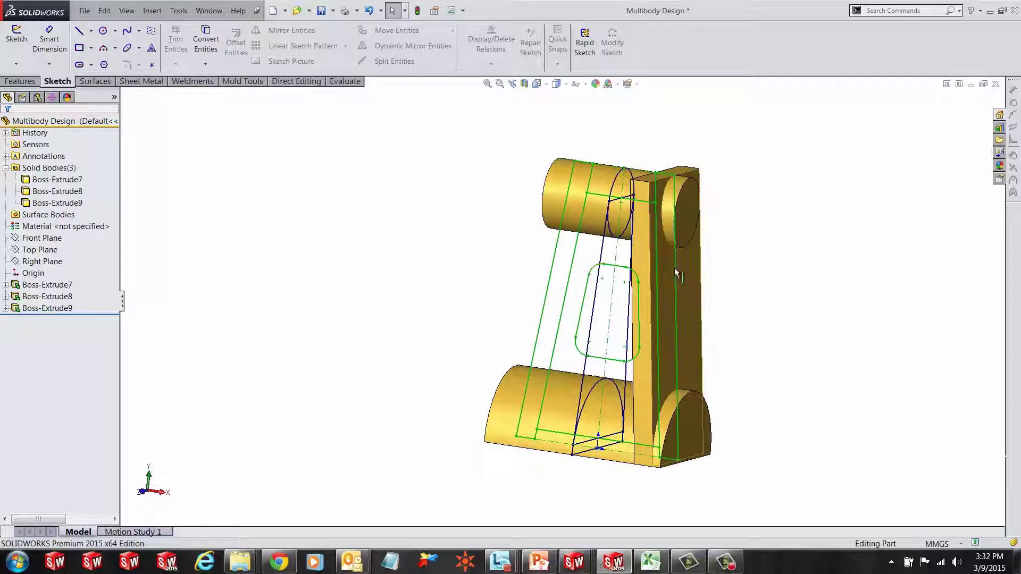
middle_click_drag(675, 267, 811, 369)
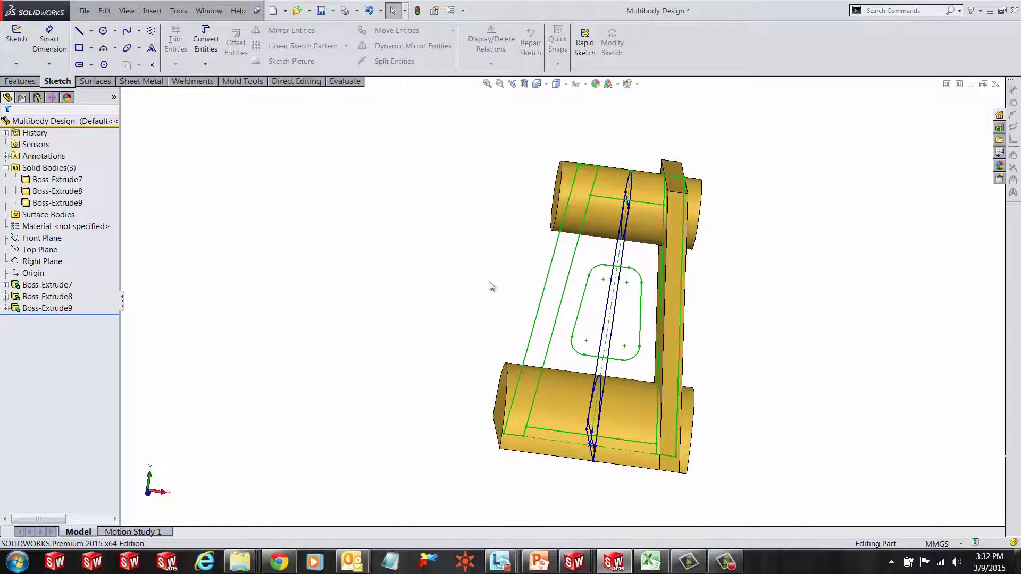
middle_click_drag(605, 280, 650, 267)
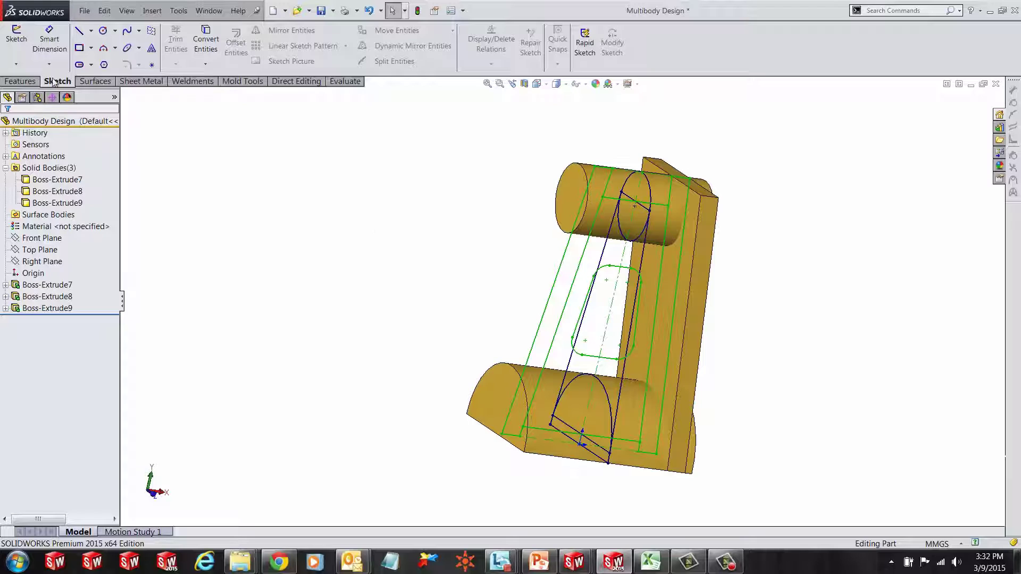
Step: Set up a 57 mm Blind extruded cut from the tapered contour of the Right Contours sketch, reversed toward the side plate
left_click(21, 81)
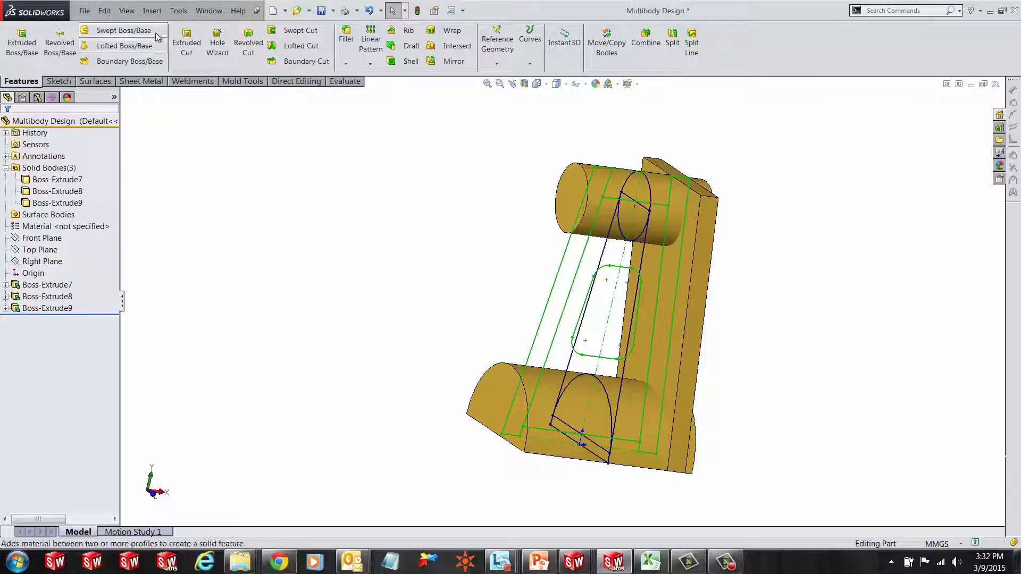
left_click(189, 44)
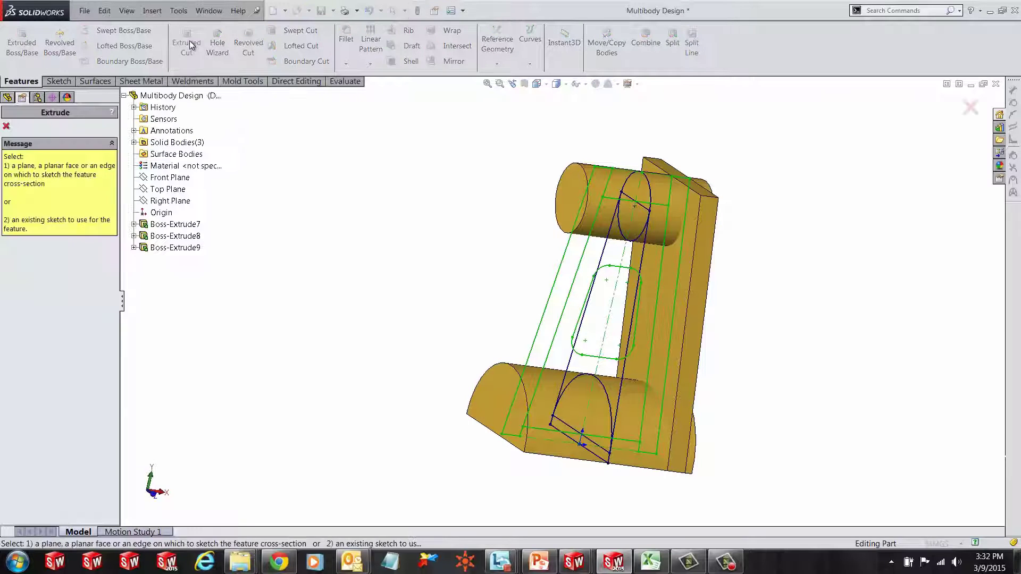
left_click(643, 250)
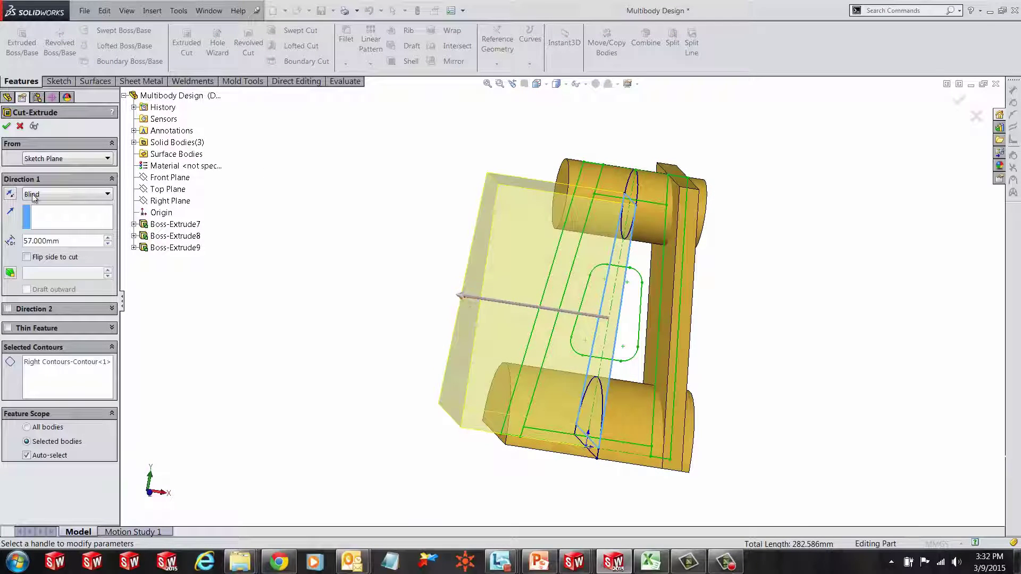
left_click(10, 197)
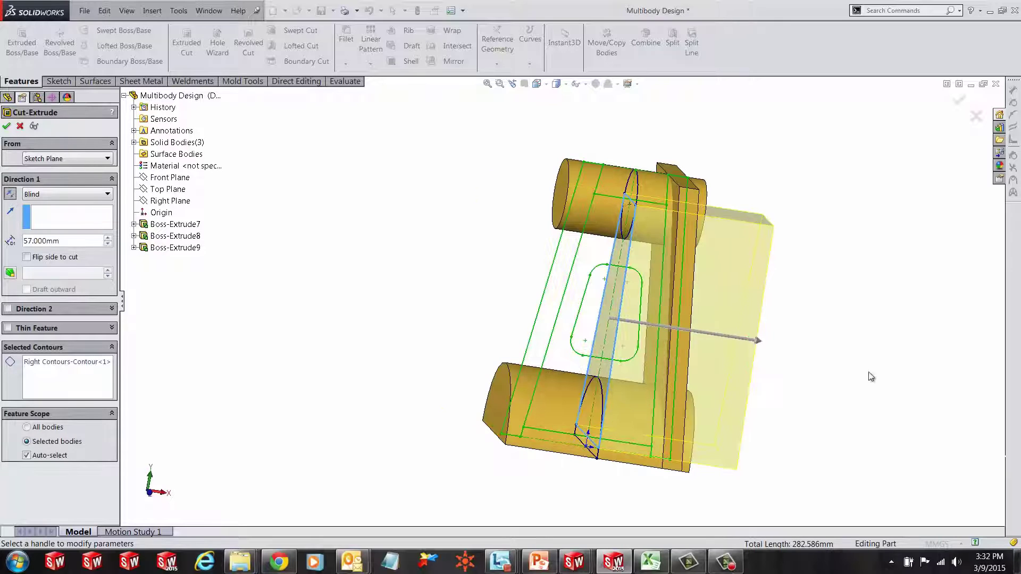
middle_click_drag(871, 377, 661, 335)
scroll(654, 329, "down", 3)
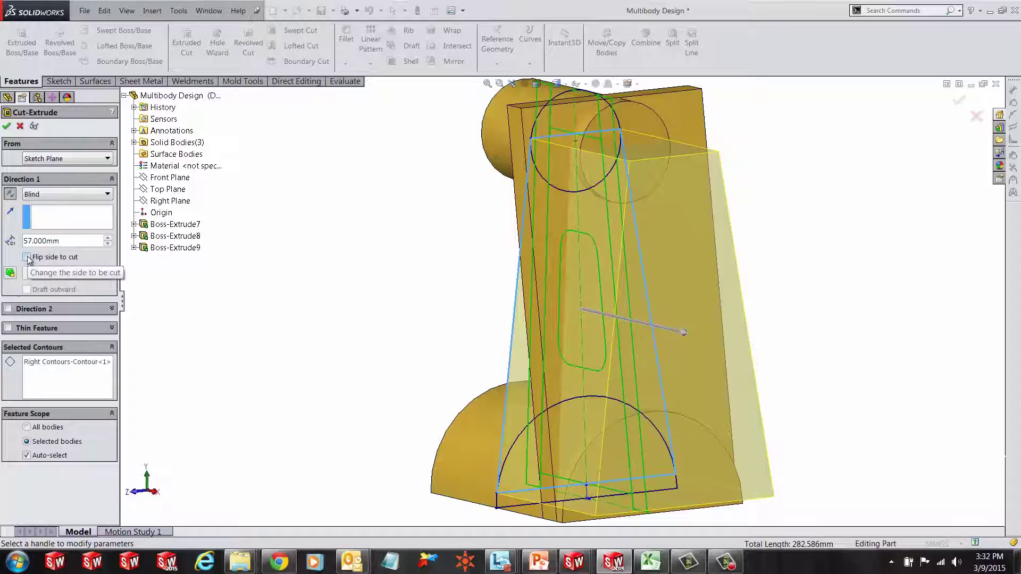
Step: Turn on Flip side to cut so the material outside the tapered contour is removed
key("ctrl")
key("ctrl")
left_click(26, 257)
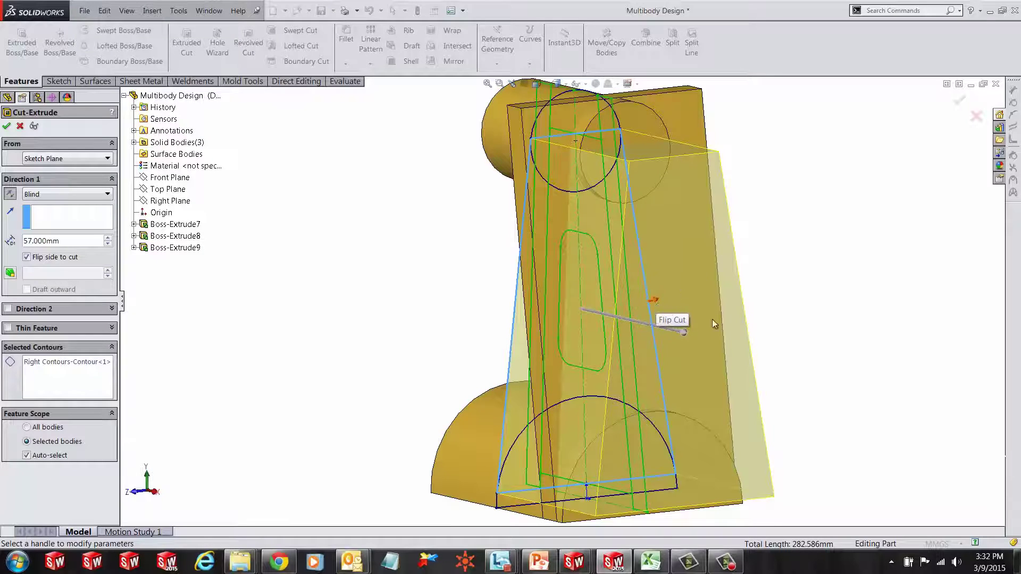
middle_click_drag(778, 319, 771, 319)
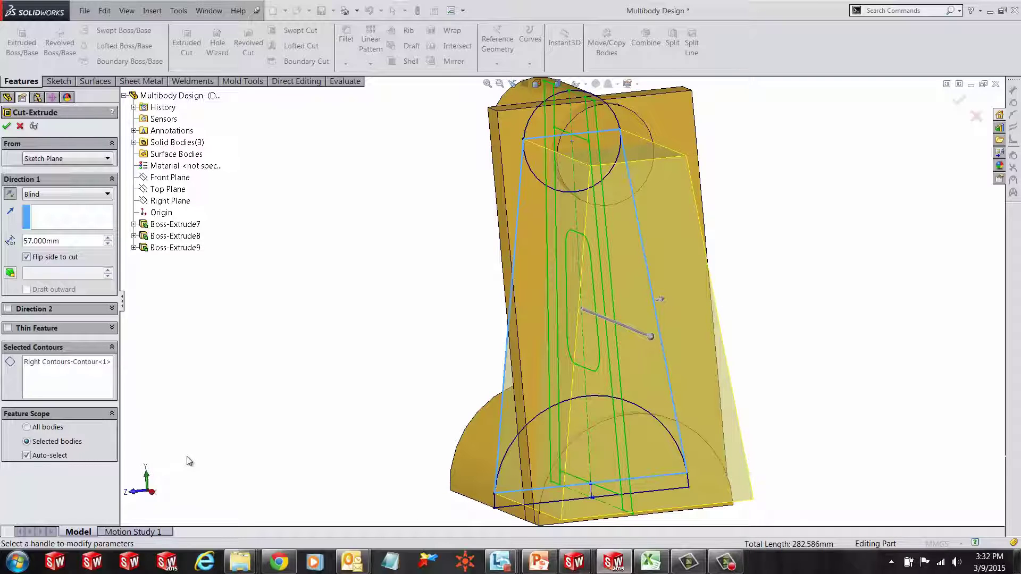
Step: Limit the cut's feature scope to the side plate body only, using Selected bodies with Auto-select off
left_click(28, 428)
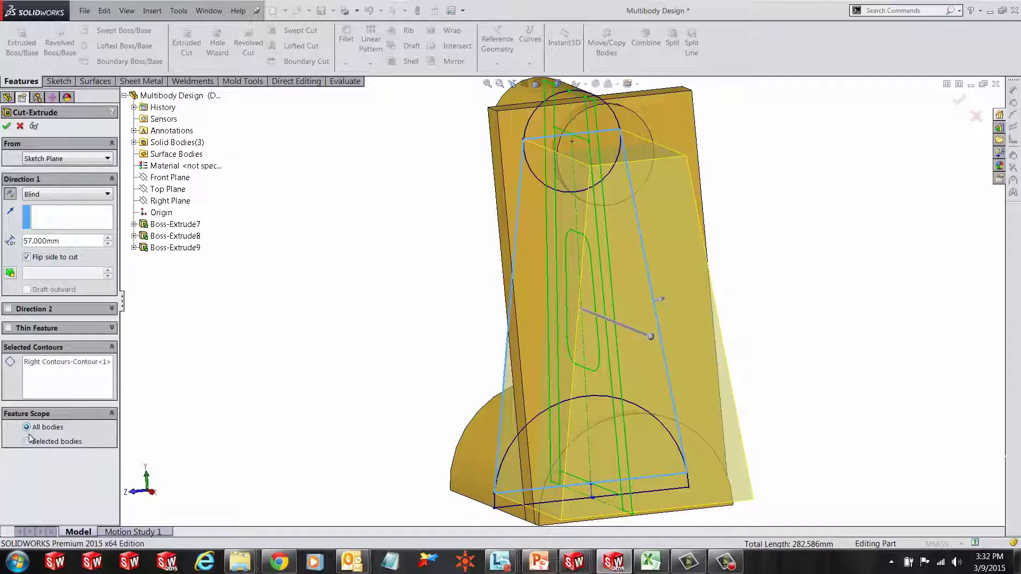
left_click(28, 442)
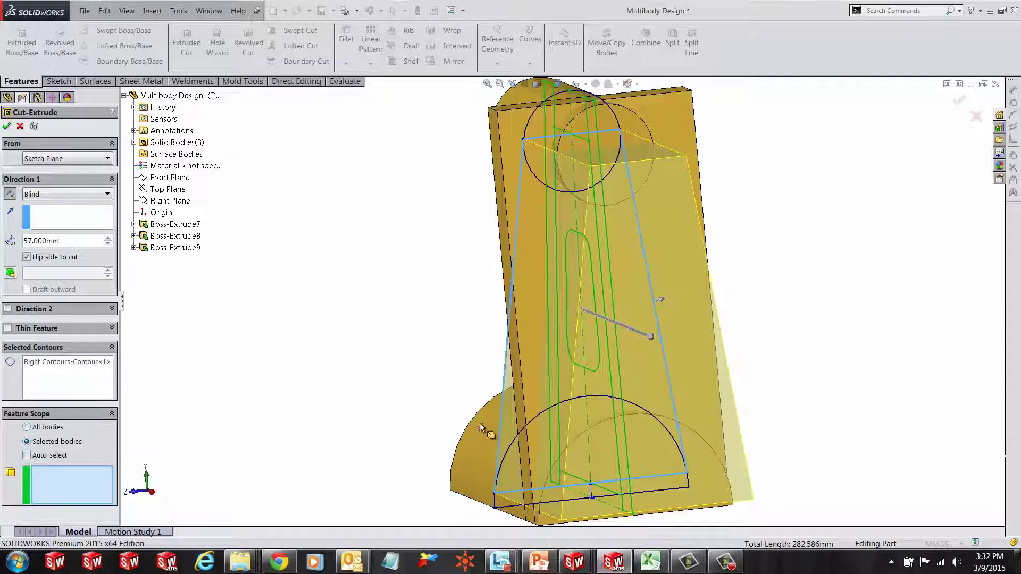
left_click(27, 455)
left_click(27, 456)
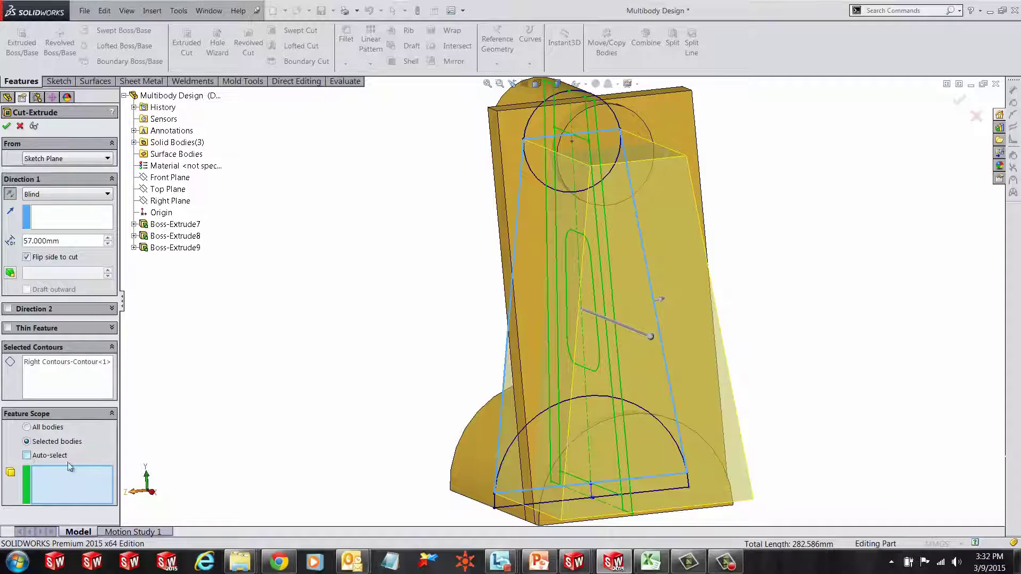
left_click(678, 113)
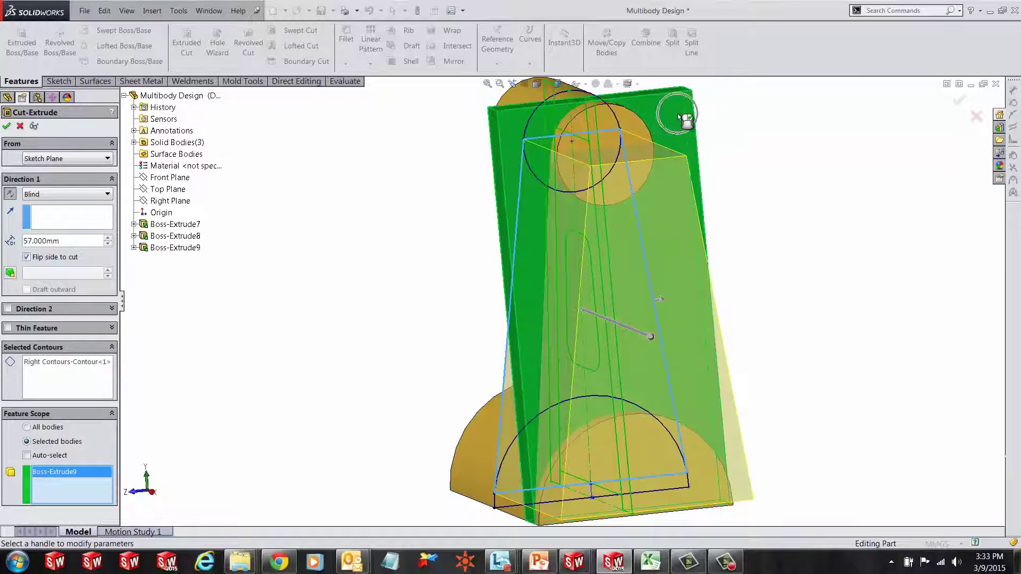
scroll(639, 229, "up", 2)
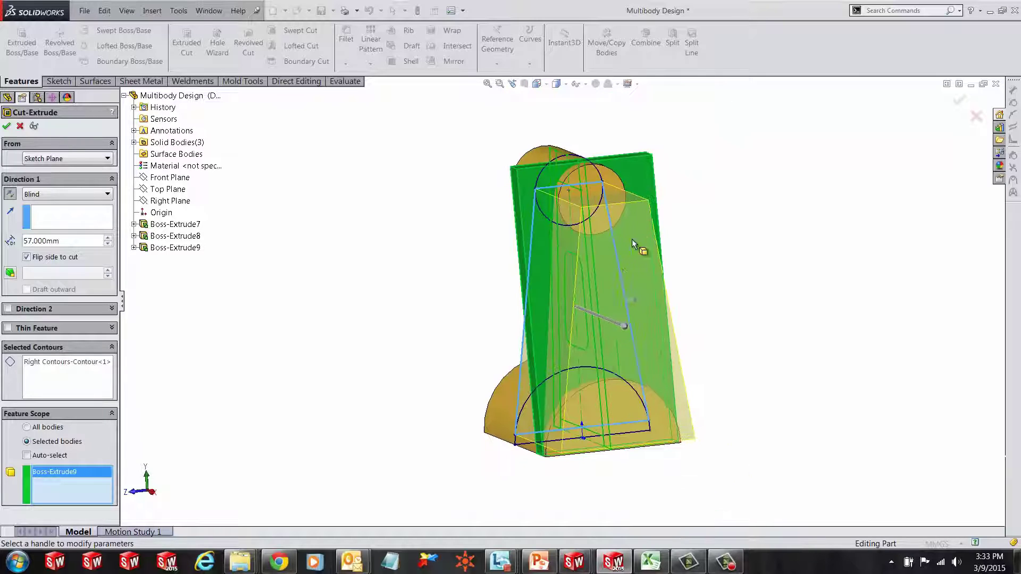
Step: Check the trimmed side plate in the detailed preview and complete the cut
left_click(34, 126)
middle_click_drag(376, 381, 378, 407)
middle_click_drag(500, 301, 499, 328)
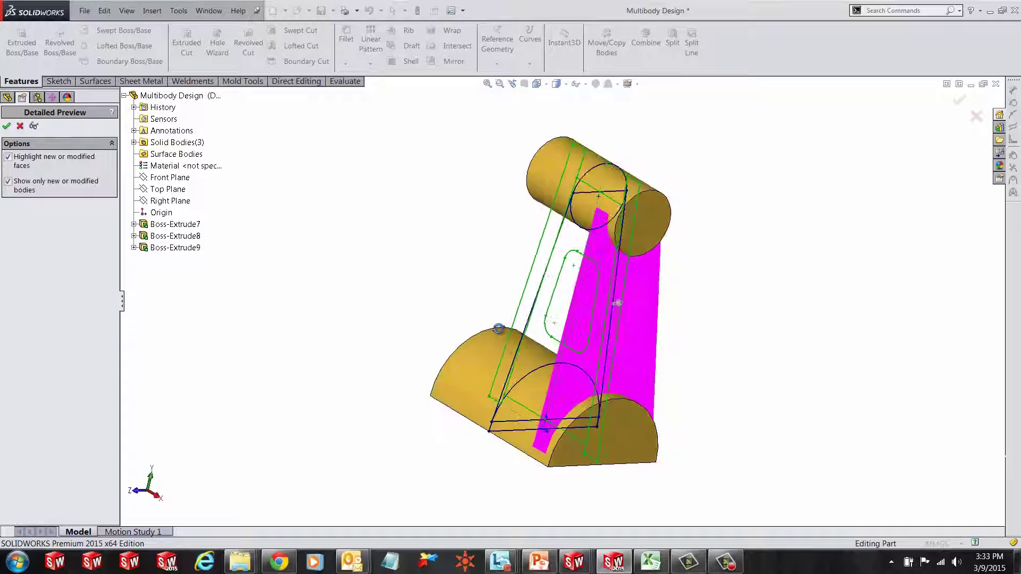
left_click(5, 126)
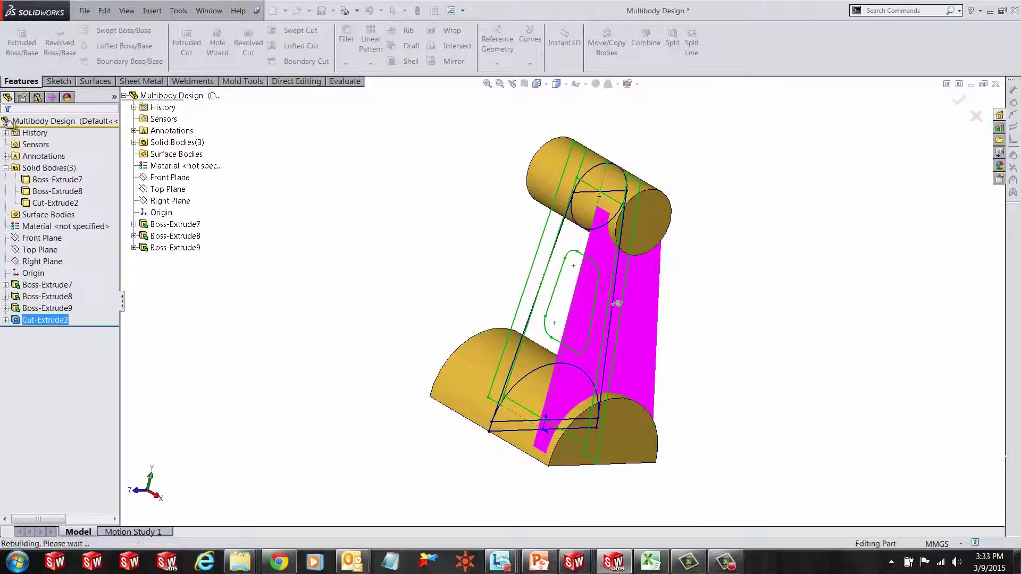
Step: Expand the base and upper cylinder extrusions to inspect the Right Contours sketch they share, and view the trimmed plate
middle_click_drag(458, 350, 469, 287)
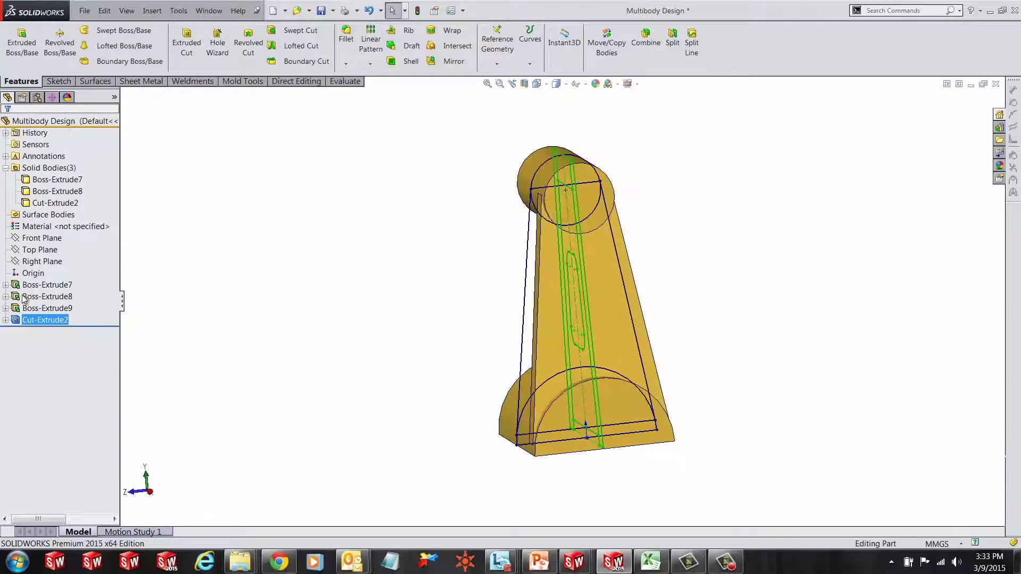
left_click(56, 297)
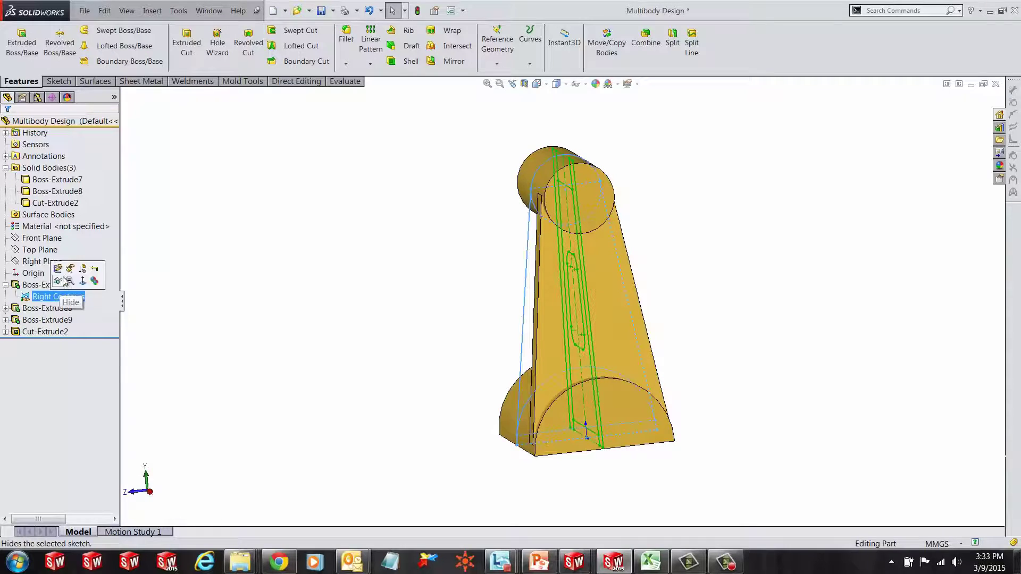
left_click(5, 308)
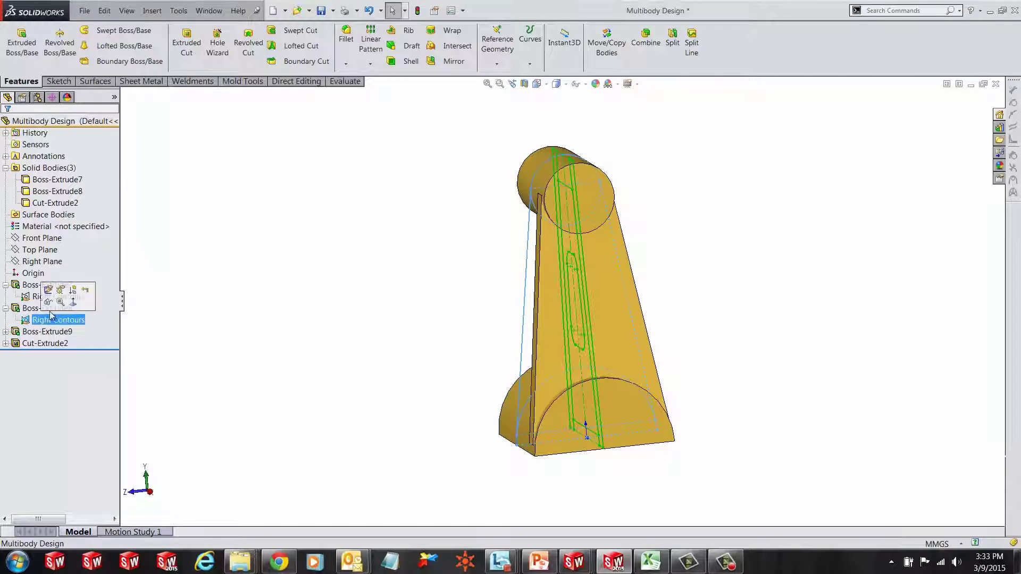
middle_click_drag(337, 359, 404, 349)
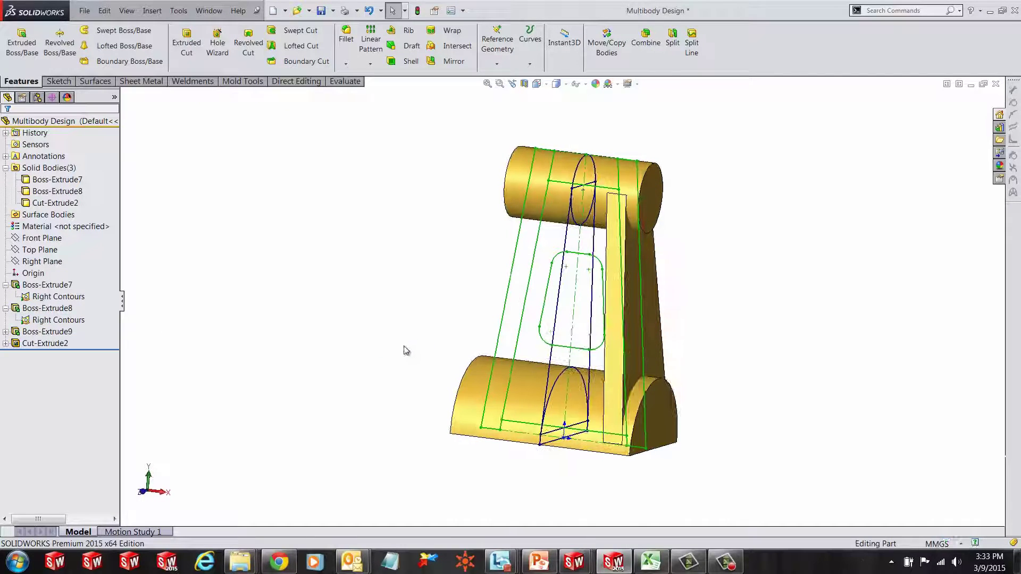